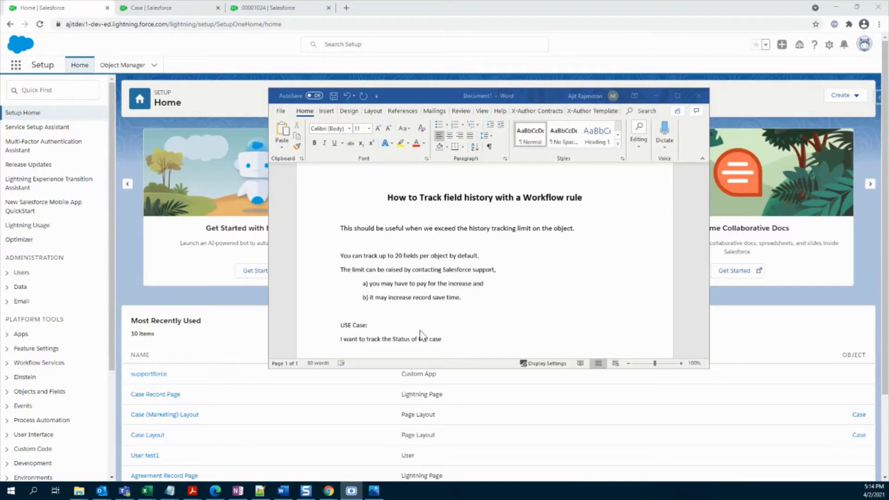
Step: Highlight the USE Case heading and its description in the notes
{"action": "scroll", "coordinate": [395, 355], "scroll_direction": "down", "scroll_amount": 1}
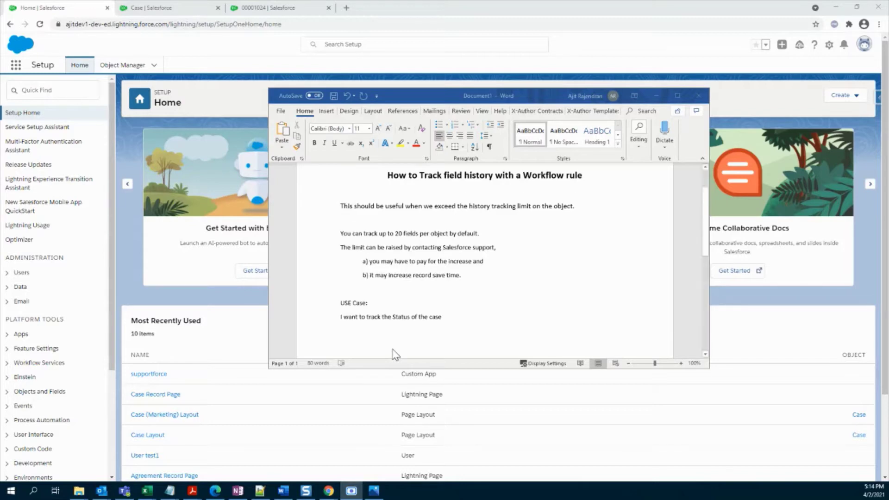
{"action": "left_click", "coordinate": [340, 305]}
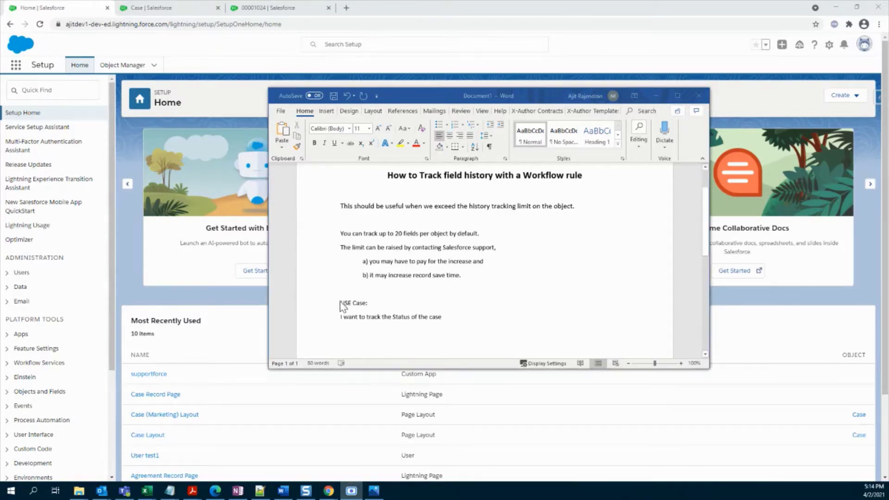
{"action": "left_click_drag", "start_coordinate": [448, 318], "coordinate": [341, 306]}
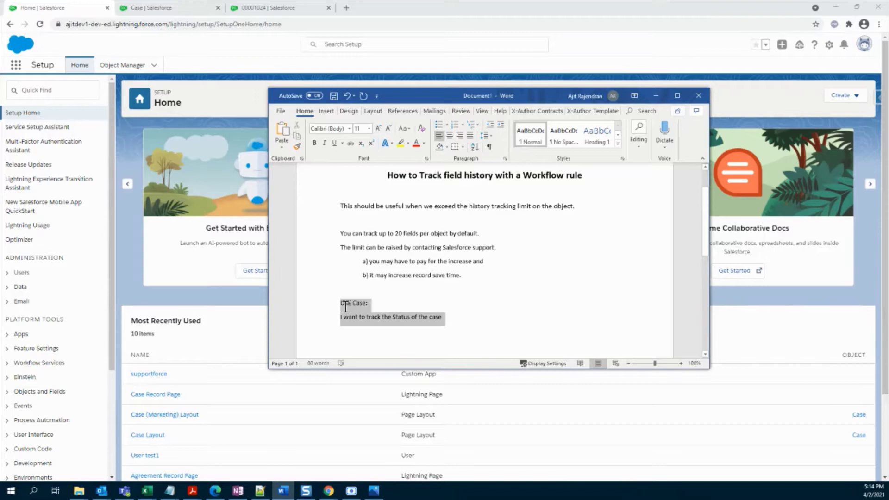
{"action": "left_click", "coordinate": [373, 332]}
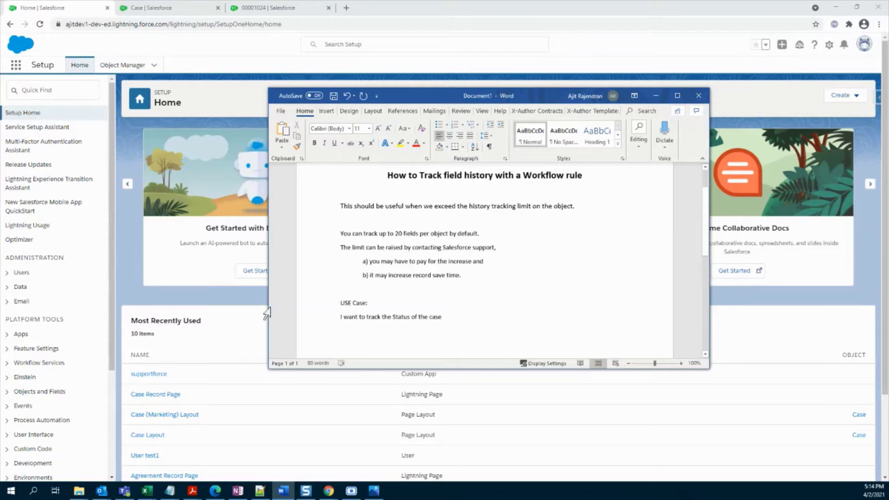
Step: Start a new Case custom field of type Text Area (Long), noting its 131,072-character limit
{"action": "left_click", "coordinate": [248, 308]}
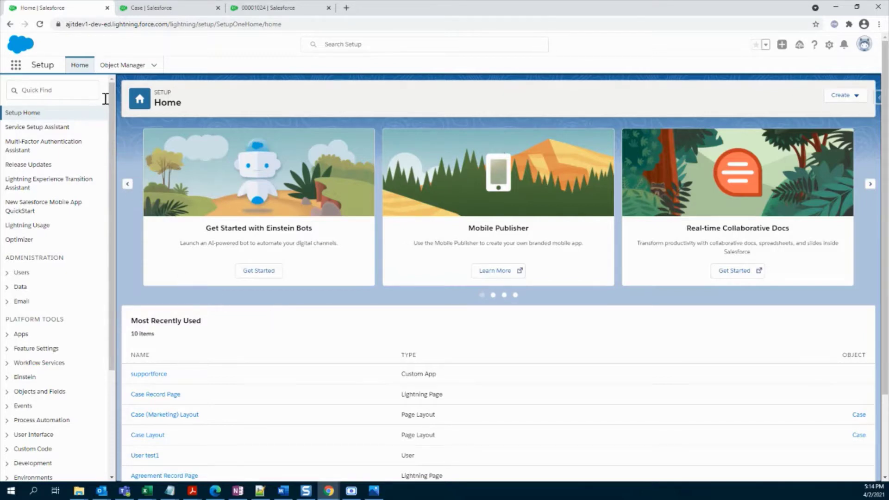
{"action": "left_click", "coordinate": [138, 8]}
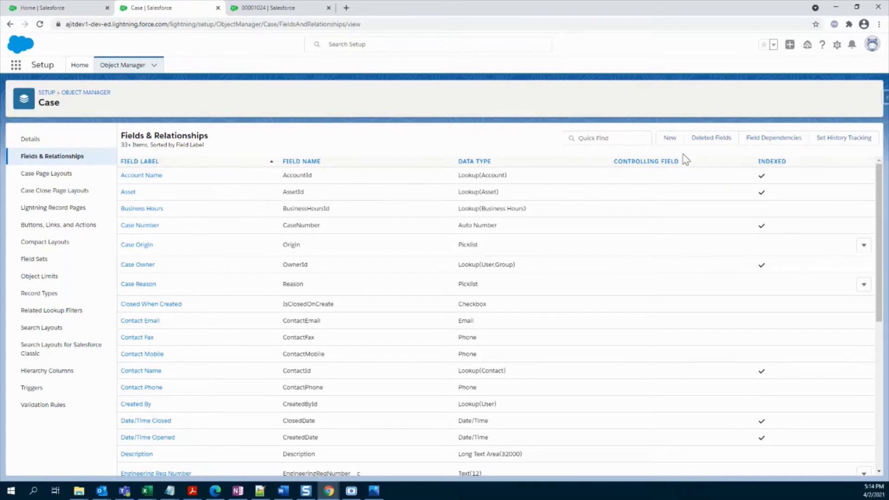
{"action": "left_click", "coordinate": [669, 138]}
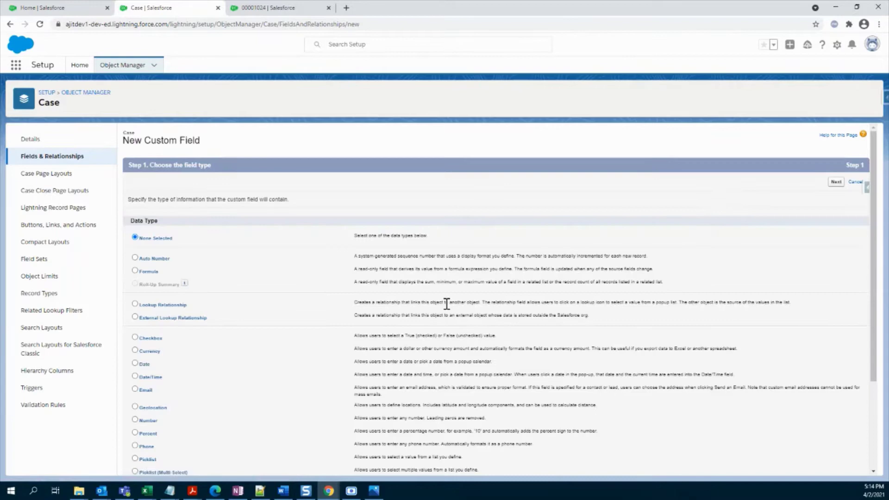
{"action": "scroll", "coordinate": [446, 304], "scroll_direction": "down", "scroll_amount": 3}
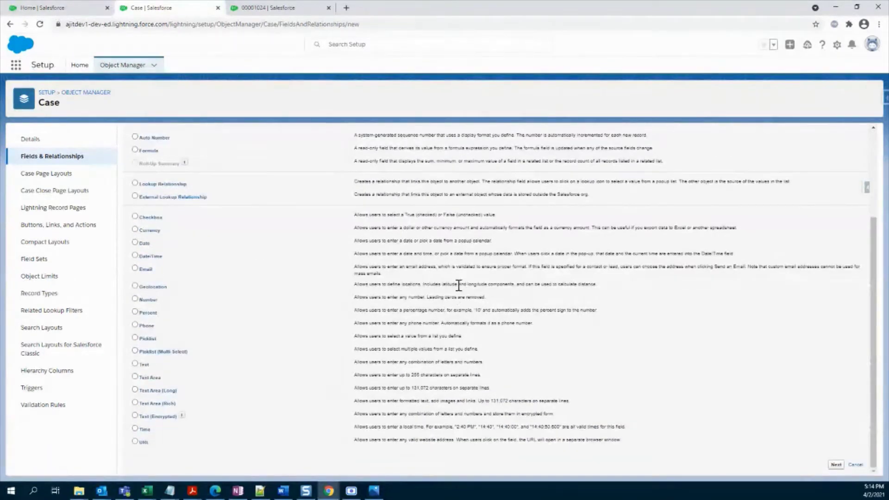
{"action": "left_click", "coordinate": [136, 390]}
{"action": "left_click_drag", "start_coordinate": [410, 388], "coordinate": [430, 388]}
{"action": "left_click", "coordinate": [412, 399]}
{"action": "left_click", "coordinate": [836, 465]}
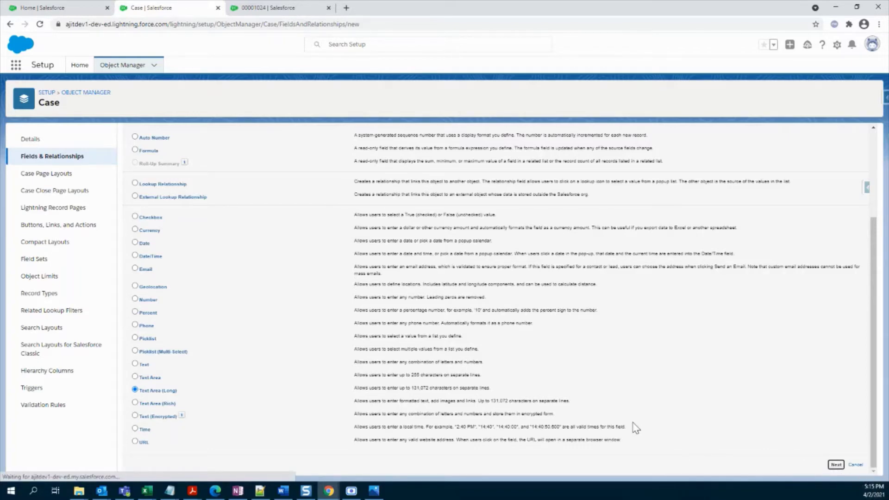
Step: Create the Case field 'Status History Tracking' with default security and all page layouts
{"action": "left_click", "coordinate": [300, 203]}
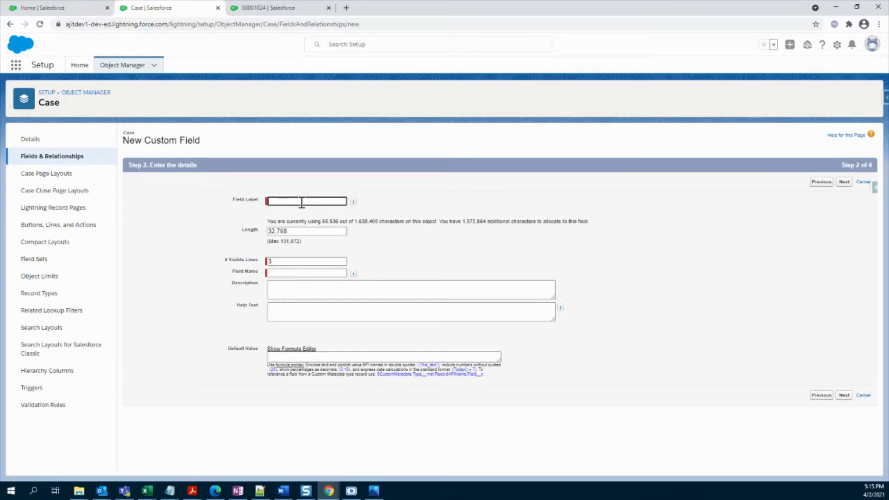
{"action": "type", "text": "Status History Tracking"}
{"action": "left_click", "coordinate": [422, 263]}
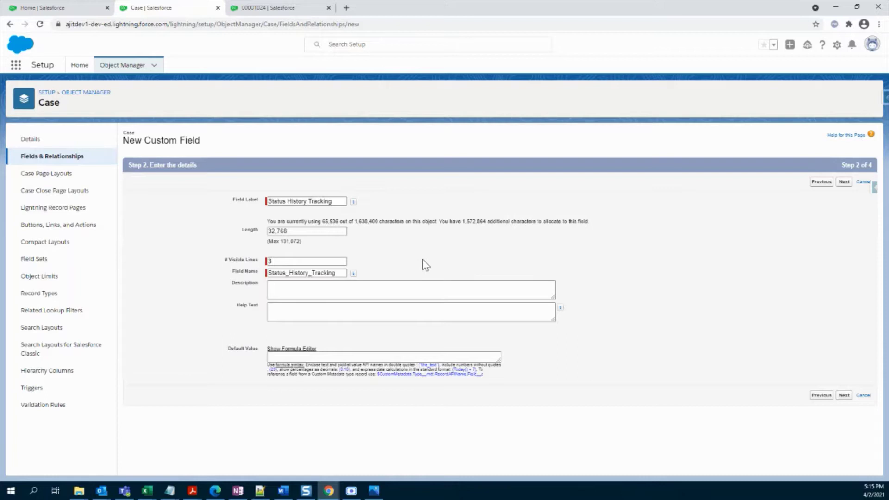
{"action": "left_click", "coordinate": [844, 182]}
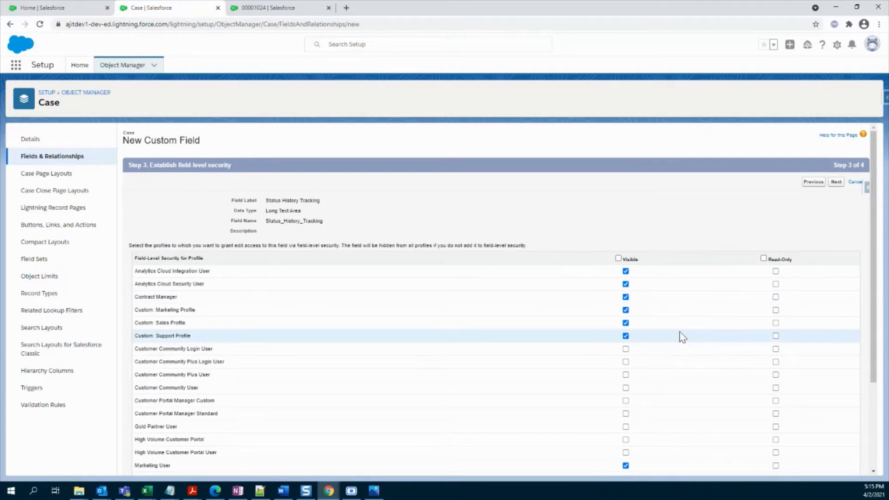
{"action": "left_click", "coordinate": [836, 183]}
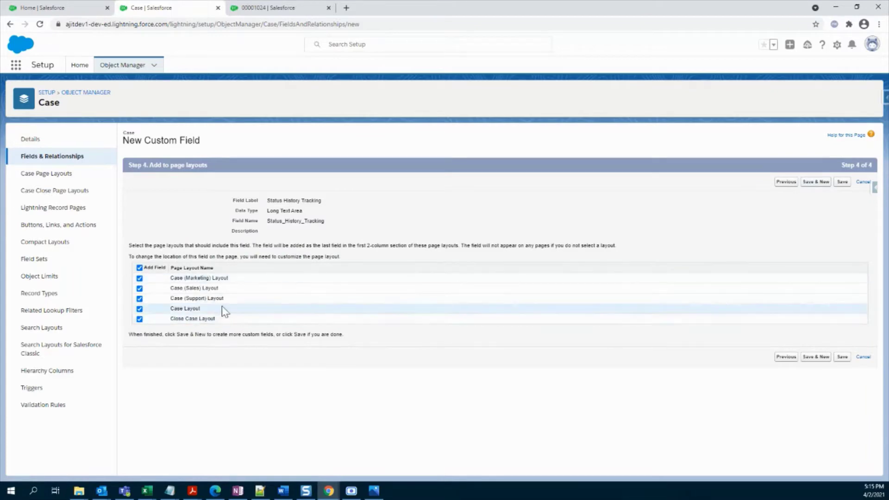
{"action": "left_click", "coordinate": [842, 182]}
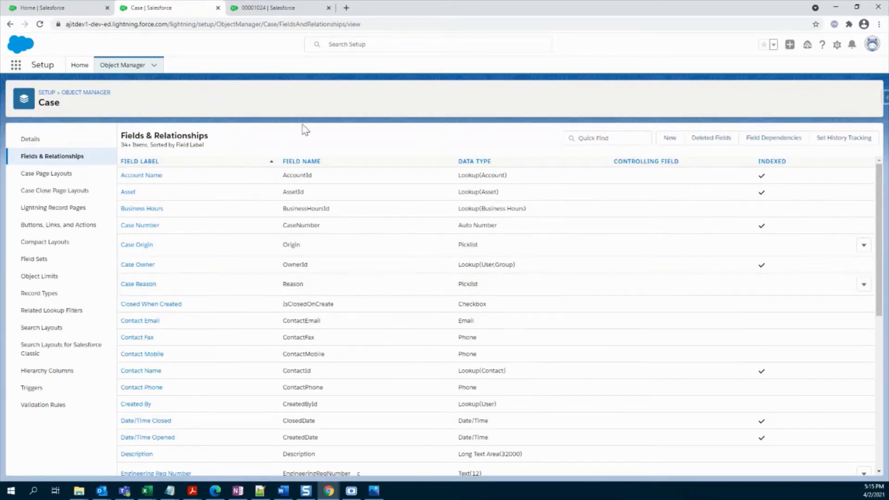
Step: Open Workflow Rules from Setup Home by searching 'work' in Quick Find
{"action": "left_click", "coordinate": [79, 5]}
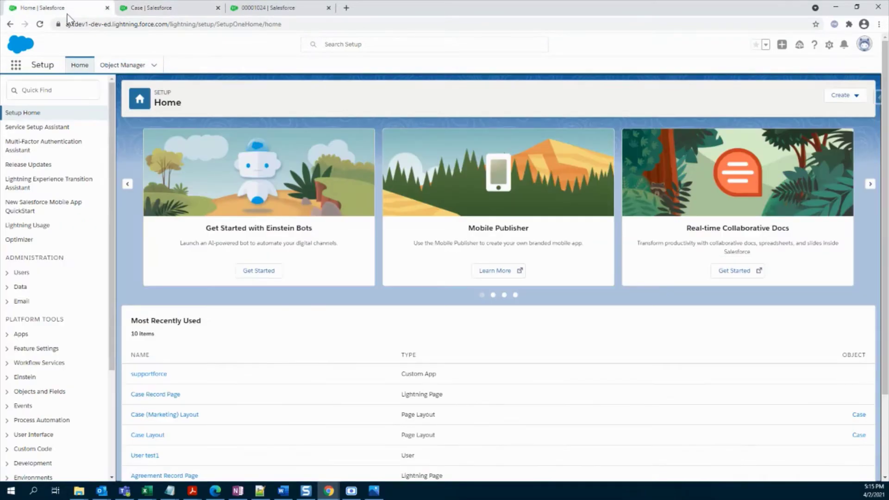
{"action": "left_click", "coordinate": [57, 93]}
{"action": "type", "text": "work"}
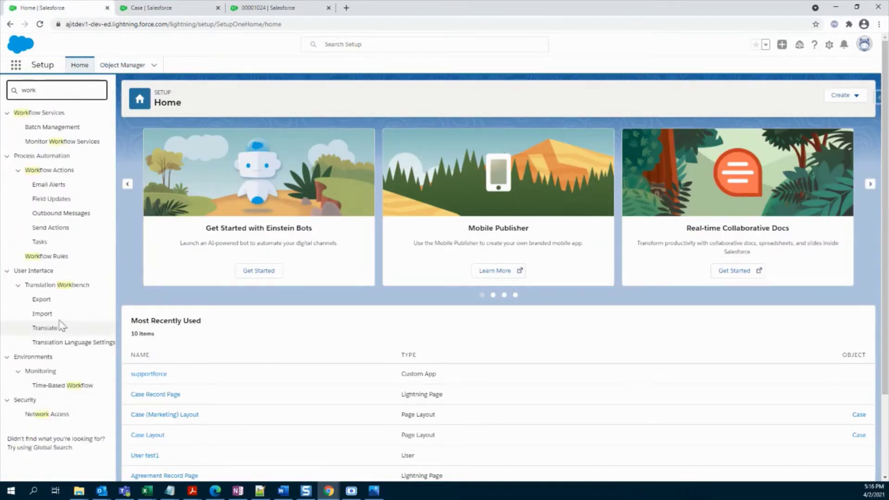
{"action": "left_click", "coordinate": [58, 256]}
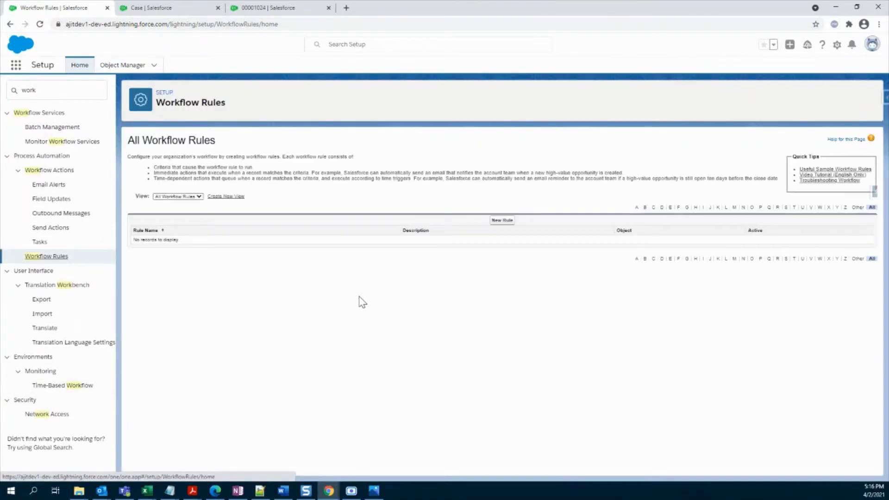
Step: Start a new workflow rule with Case as its object
{"action": "left_click", "coordinate": [501, 220]}
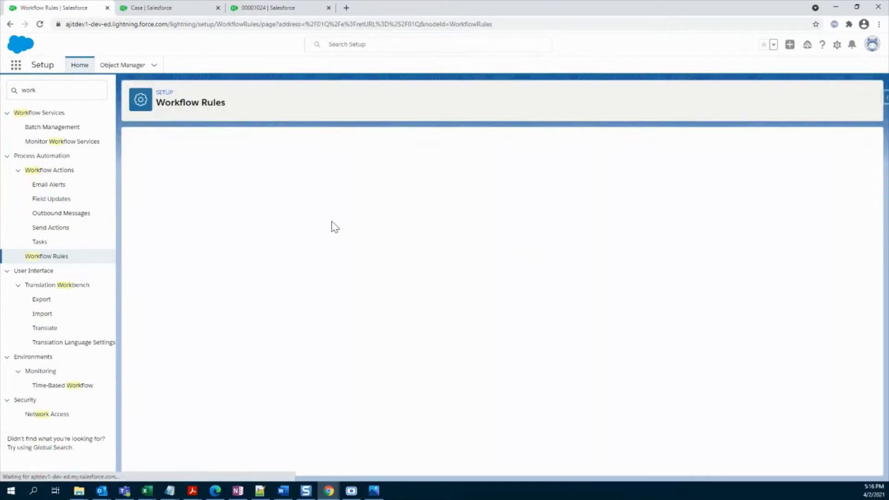
{"action": "left_click", "coordinate": [318, 223]}
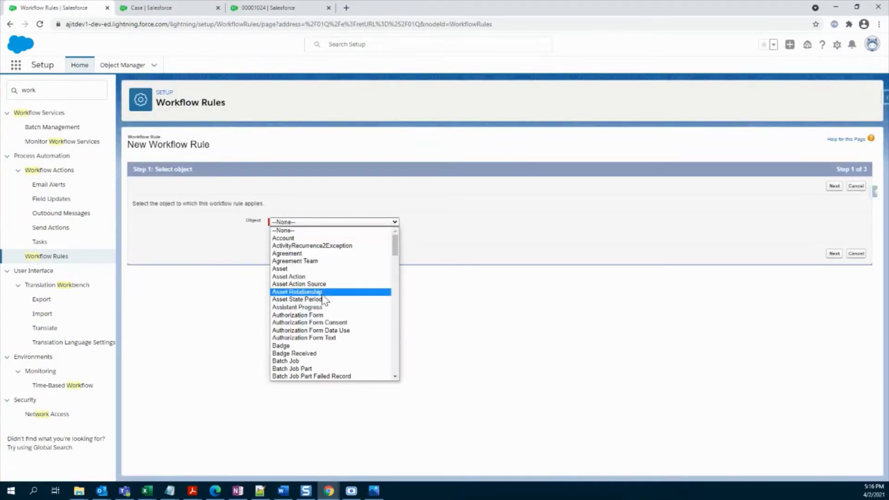
{"action": "scroll", "coordinate": [338, 348], "scroll_direction": "down", "scroll_amount": 4}
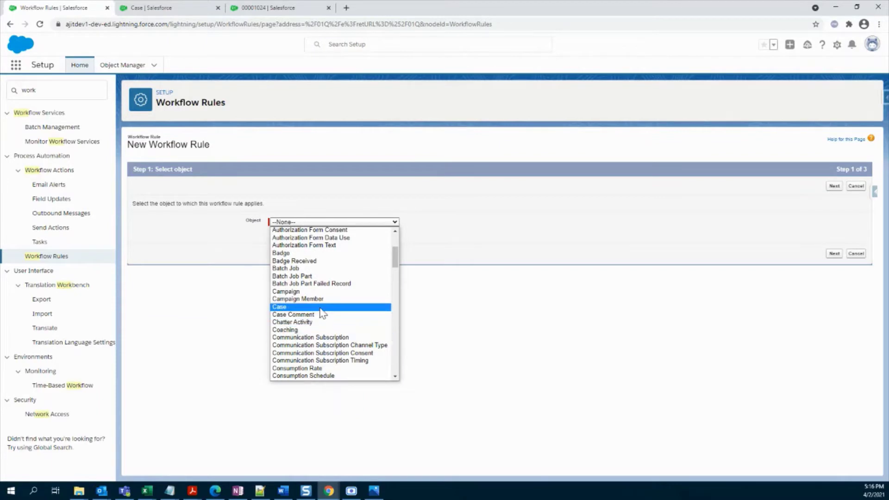
{"action": "left_click", "coordinate": [322, 308]}
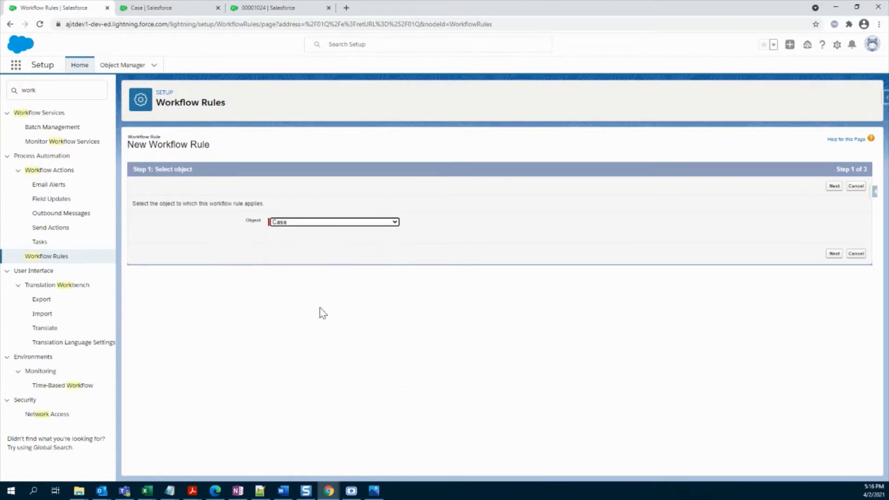
{"action": "left_click", "coordinate": [826, 187]}
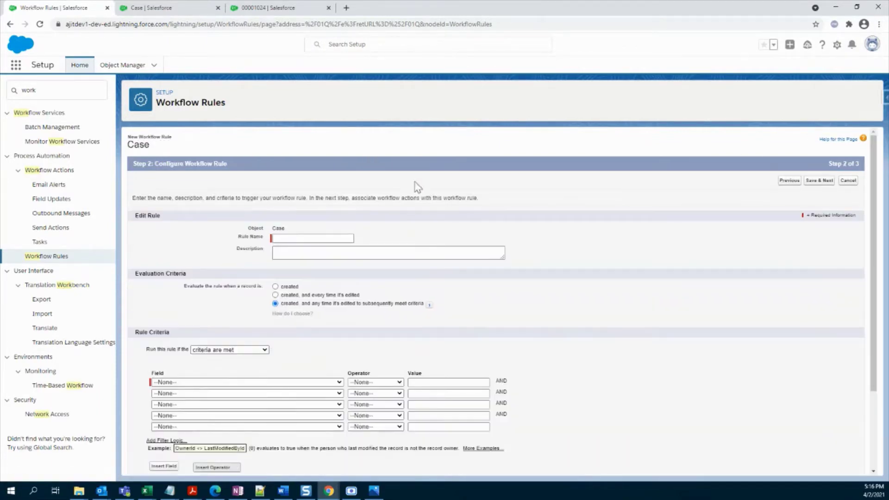
Step: Enter rule name 'Workflow for Case status Tracking'; evaluate on creation and every edit
{"action": "left_click", "coordinate": [295, 238]}
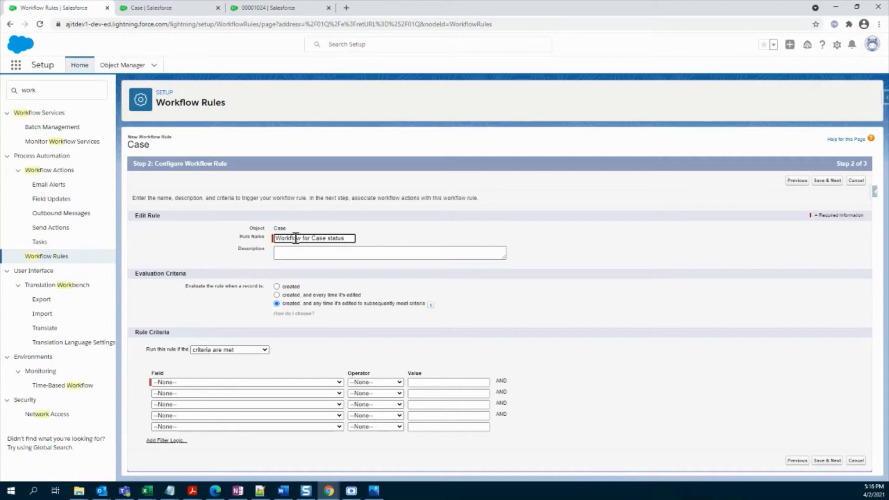
{"action": "type", "text": "racking"}
{"action": "left_click", "coordinate": [410, 236]}
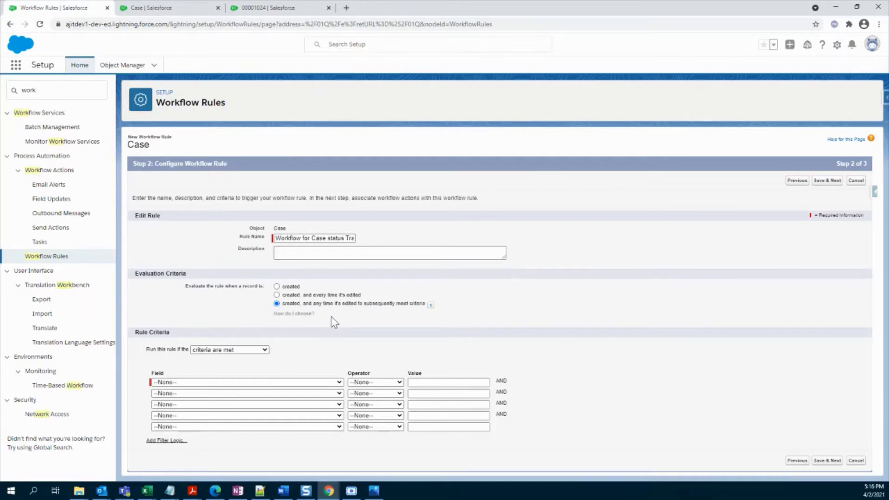
{"action": "left_click", "coordinate": [277, 295]}
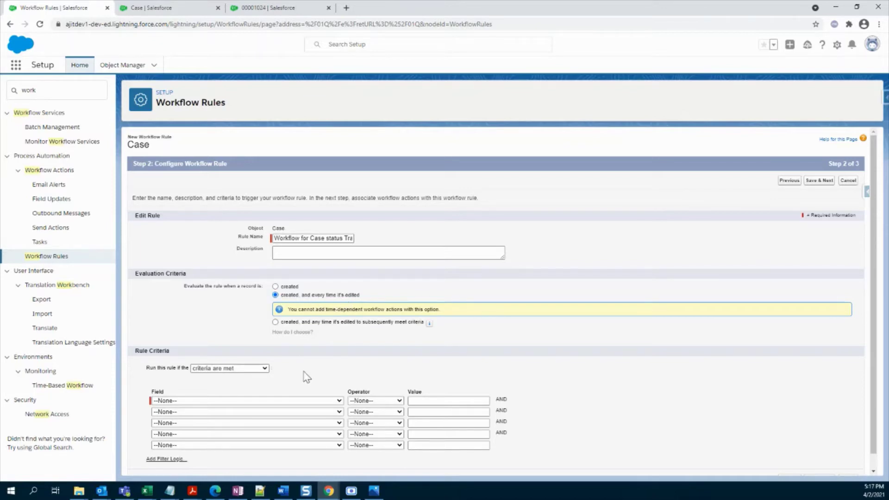
Step: Set the rule to run when a formula evaluates to true
{"action": "scroll", "coordinate": [310, 377], "scroll_direction": "down", "scroll_amount": 1}
{"action": "left_click", "coordinate": [240, 353]}
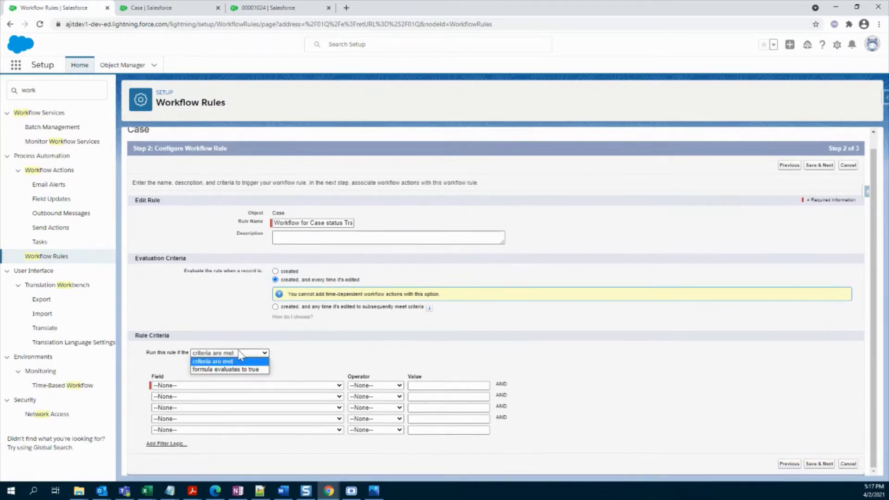
{"action": "left_click", "coordinate": [245, 369]}
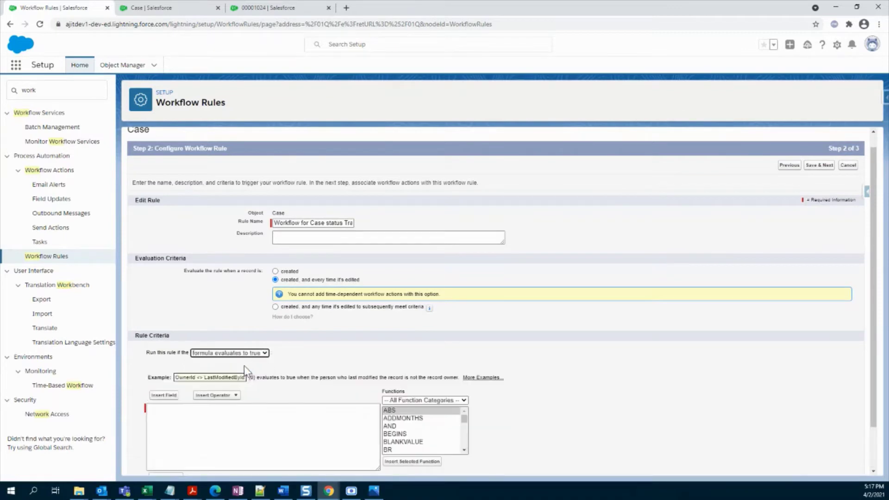
{"action": "scroll", "coordinate": [291, 398], "scroll_direction": "down", "scroll_amount": 1}
Step: Enter the formula ISCHANGED(Status), check its syntax, and save the criteria
{"action": "left_click", "coordinate": [271, 378]}
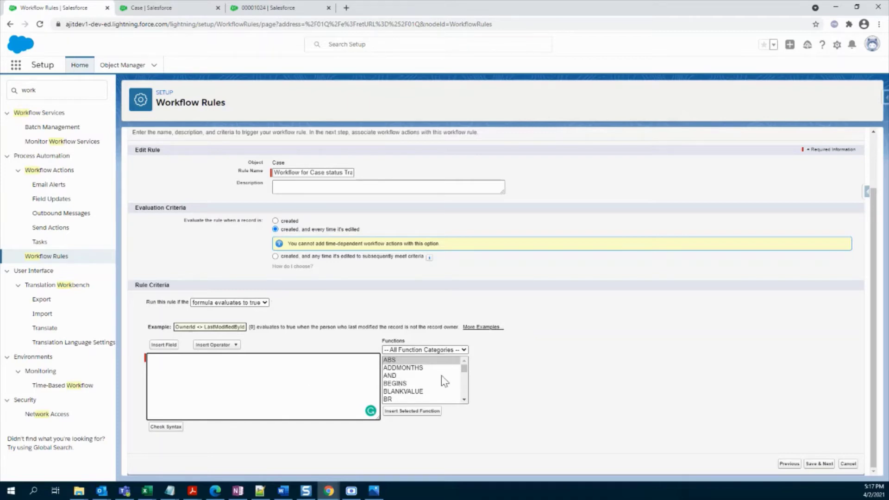
{"action": "scroll", "coordinate": [442, 380], "scroll_direction": "down", "scroll_amount": 8}
{"action": "left_click", "coordinate": [406, 371]}
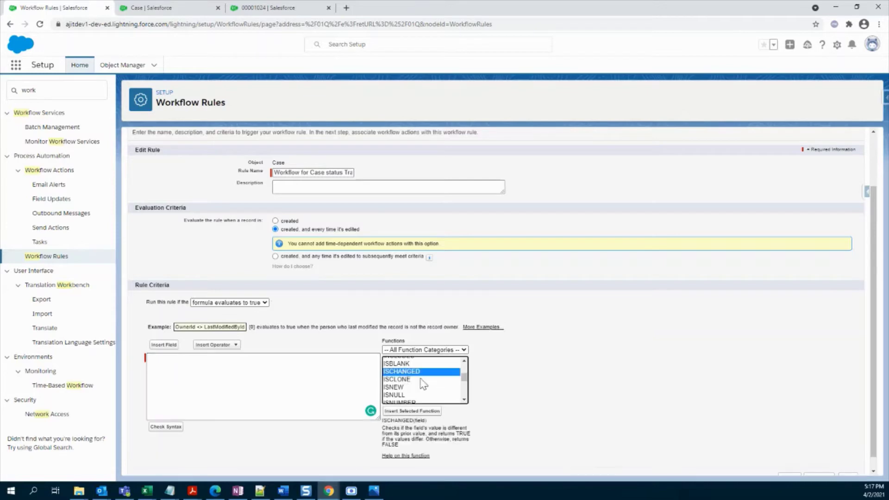
{"action": "left_click", "coordinate": [411, 411]}
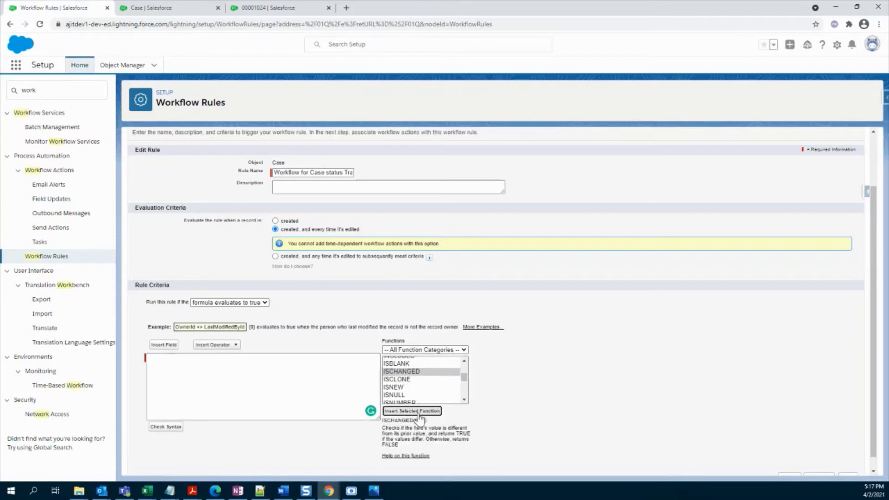
{"action": "double_click", "coordinate": [196, 357]}
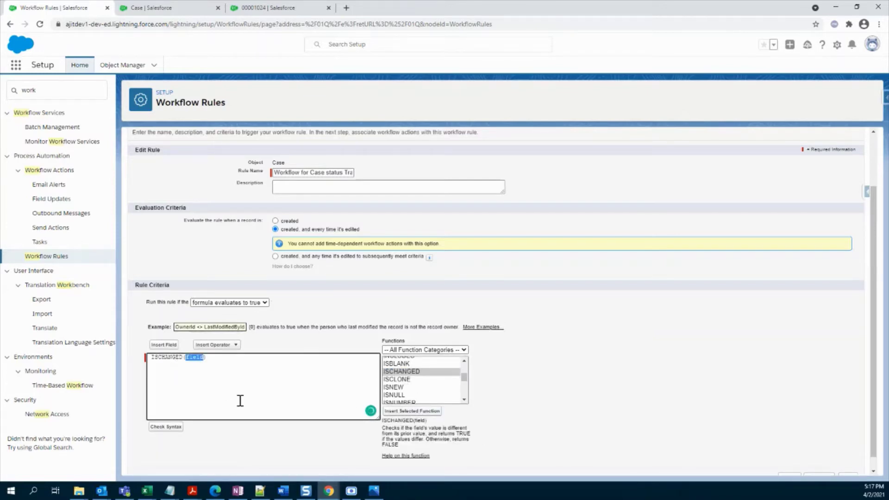
{"action": "type", "text": "Status"}
{"action": "left_click", "coordinate": [169, 426]}
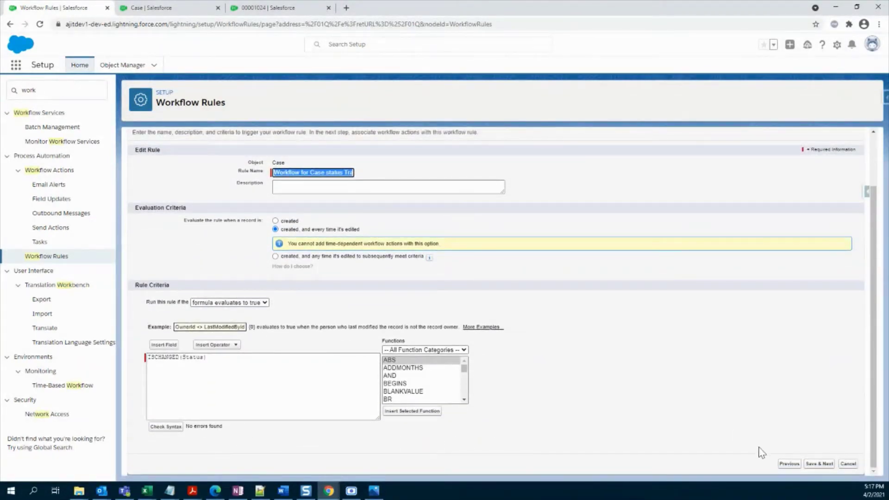
{"action": "left_click", "coordinate": [818, 464]}
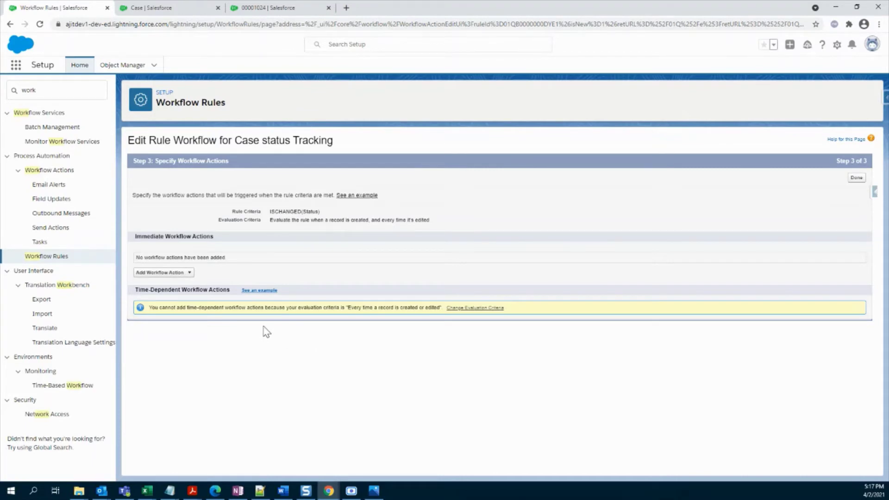
Step: Add a New Field Update workflow action to the rule
{"action": "left_click", "coordinate": [174, 273]}
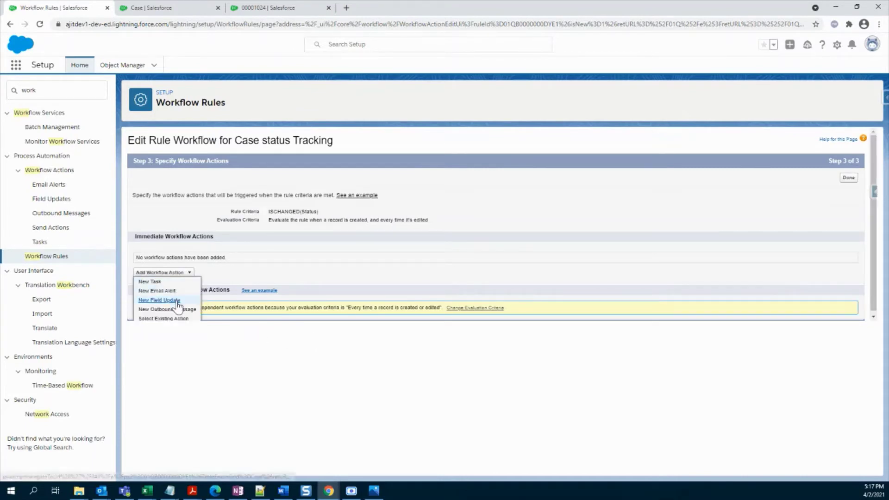
{"action": "left_click", "coordinate": [178, 301]}
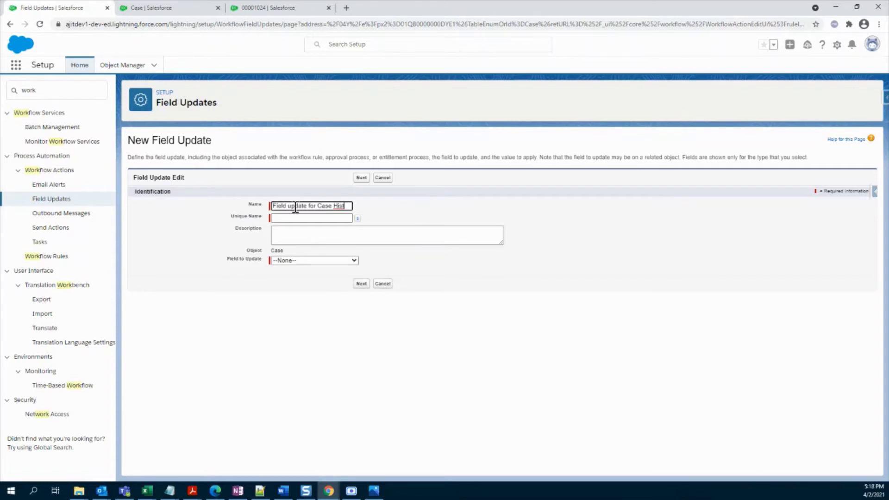
Step: Name the update 'Field update for Case History Tracking', targeting Status History Tracking via formula
{"action": "type", "text": "y Tracking"}
{"action": "left_click", "coordinate": [375, 222]}
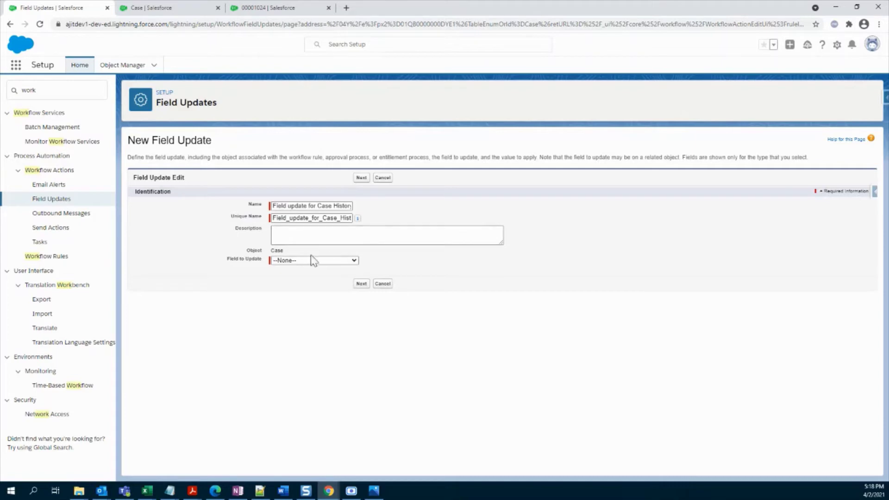
{"action": "left_click", "coordinate": [324, 261]}
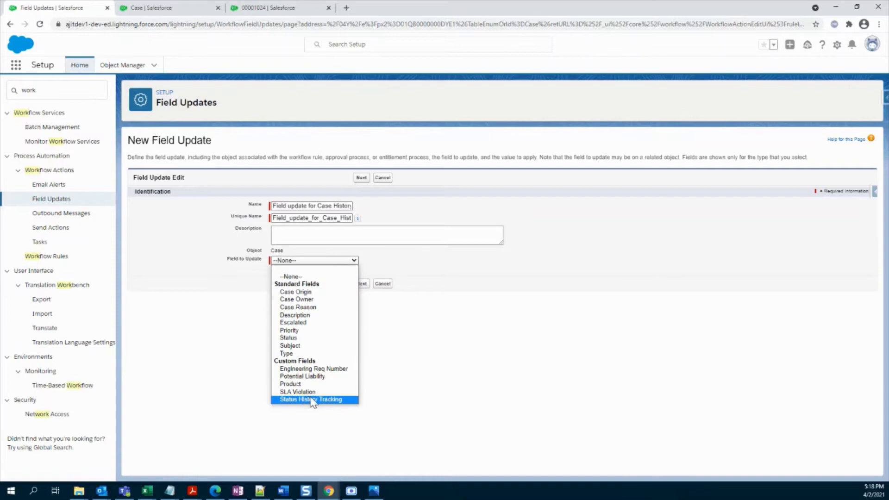
{"action": "left_click", "coordinate": [313, 399]}
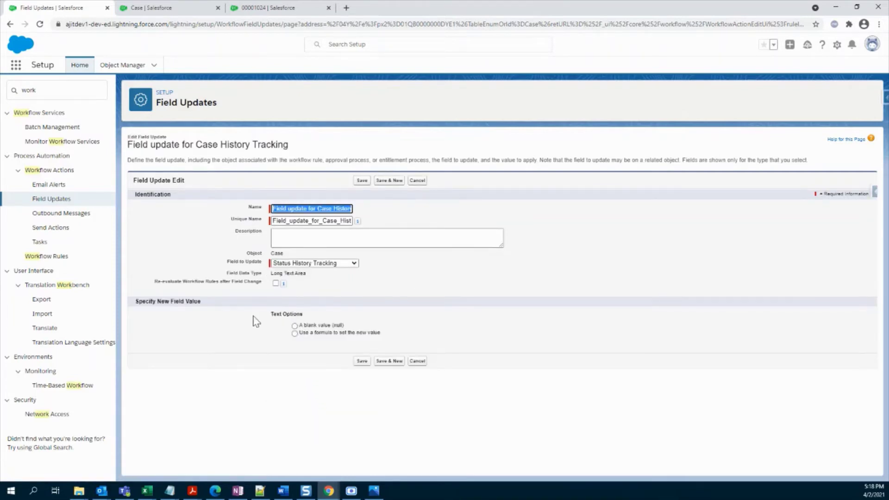
{"action": "left_click", "coordinate": [256, 357]}
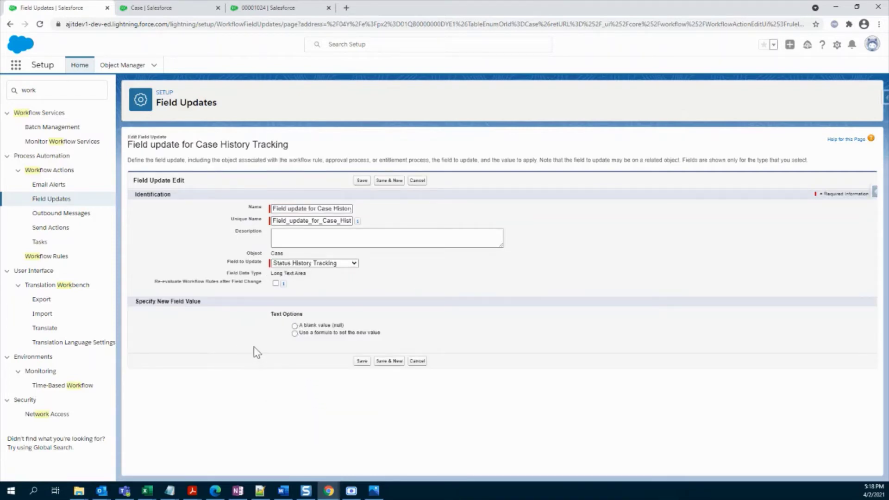
{"action": "left_click", "coordinate": [295, 333]}
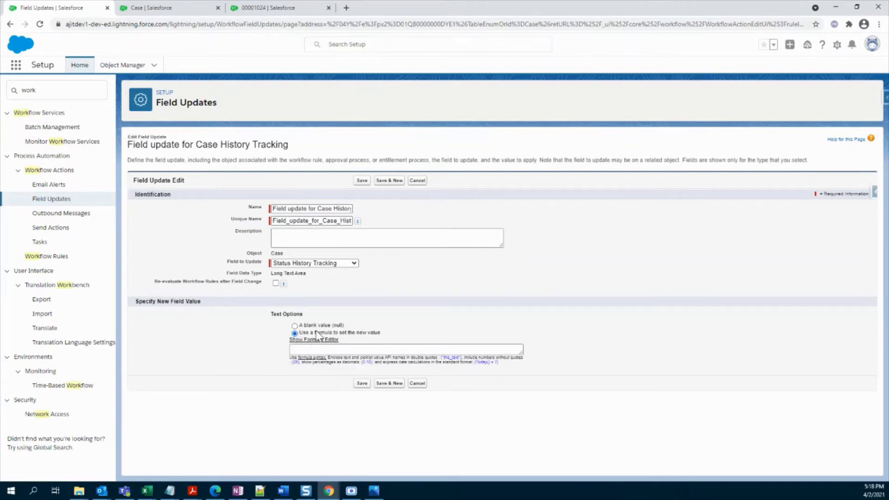
Step: Paste the prepared PRIORVALUE(Status) and LastModifiedDate formula into the enlarged formula box
{"action": "key", "text": "alt+Tab"}
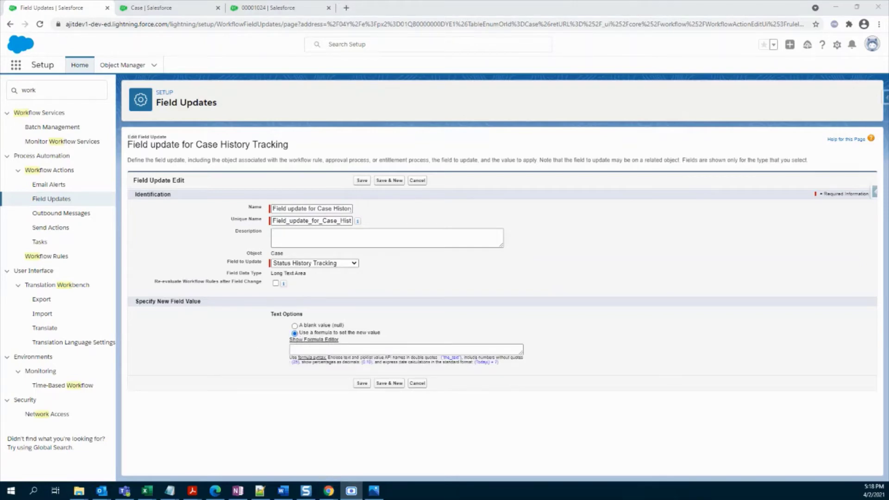
{"action": "left_click", "coordinate": [532, 365]}
{"action": "left_click_drag", "start_coordinate": [522, 353], "coordinate": [537, 394]}
{"action": "left_click", "coordinate": [406, 368]}
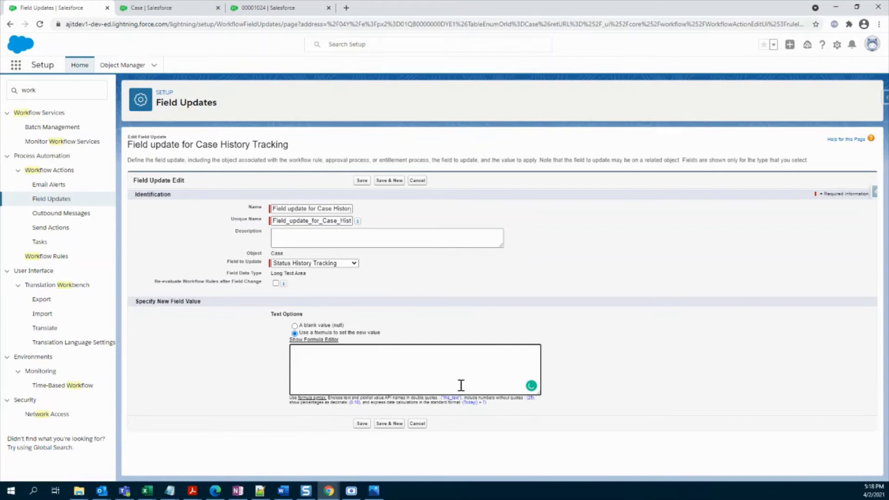
{"action": "type", "text": "& BR() & Text(PRIORVALUE(Status)) &'-' & Text (LastModifiedDate)"}
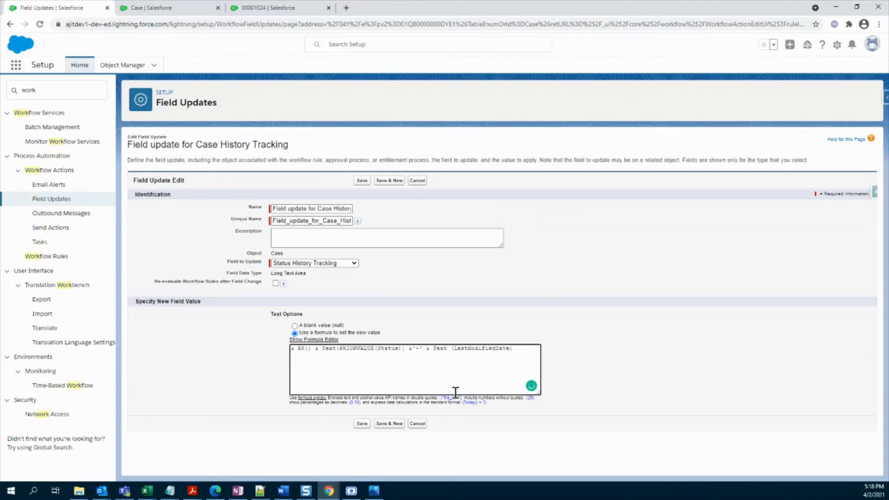
Step: Filter Case fields by 'stat' and copy the API name Status_History_Tracking__c
{"action": "left_click", "coordinate": [174, 10]}
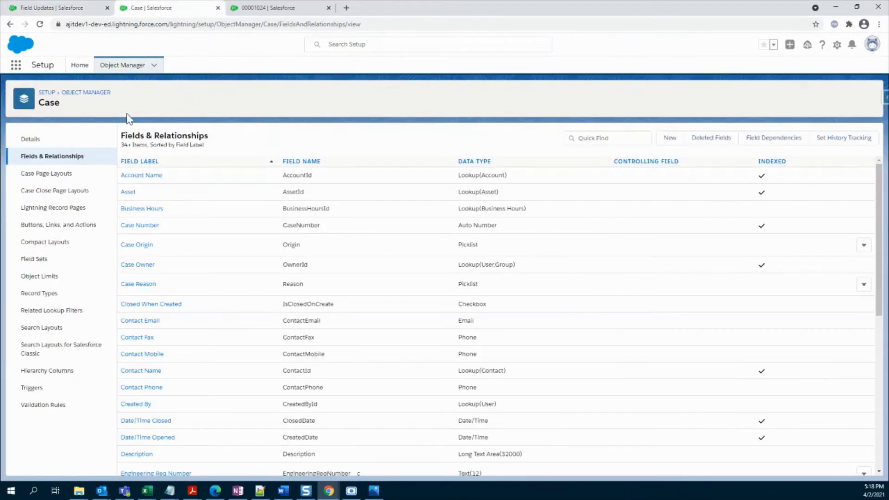
{"action": "left_click", "coordinate": [600, 137]}
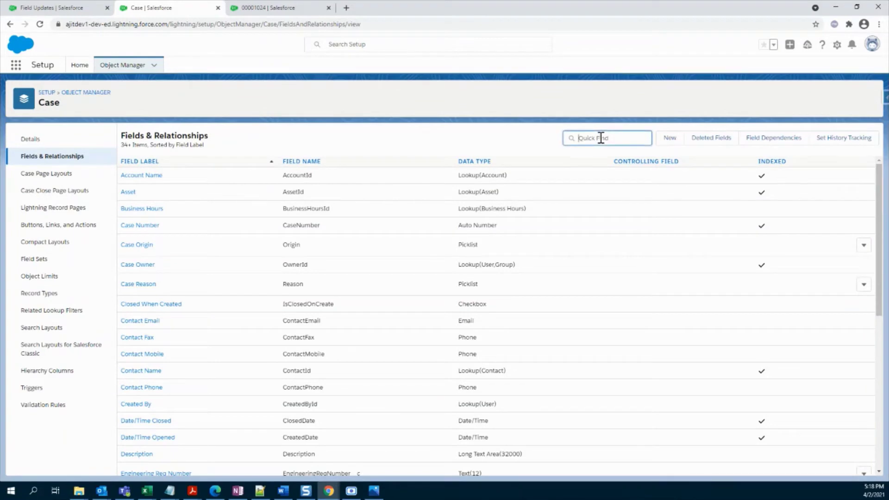
{"action": "type", "text": "stat"}
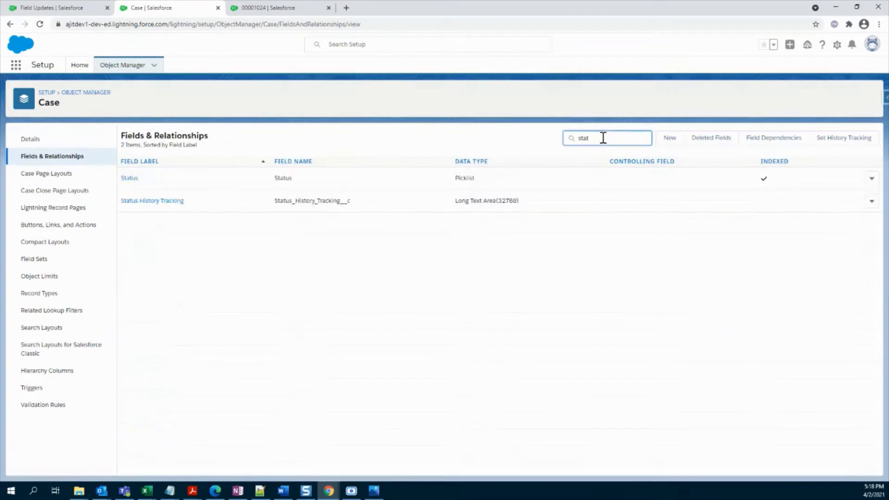
{"action": "double_click", "coordinate": [316, 204]}
{"action": "key", "text": "ctrl+c"}
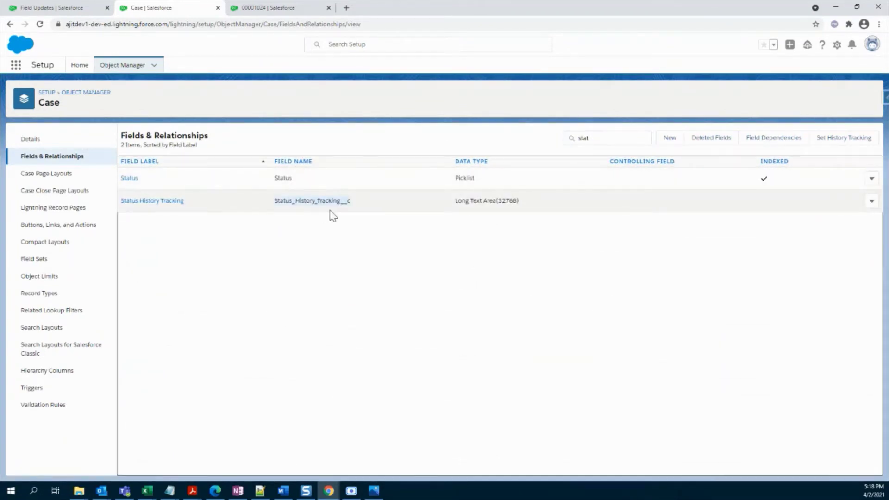
{"action": "left_click", "coordinate": [260, 8]}
Step: Paste Status_History_Tracking__c at the start of the field update formula
{"action": "left_click", "coordinate": [93, 8]}
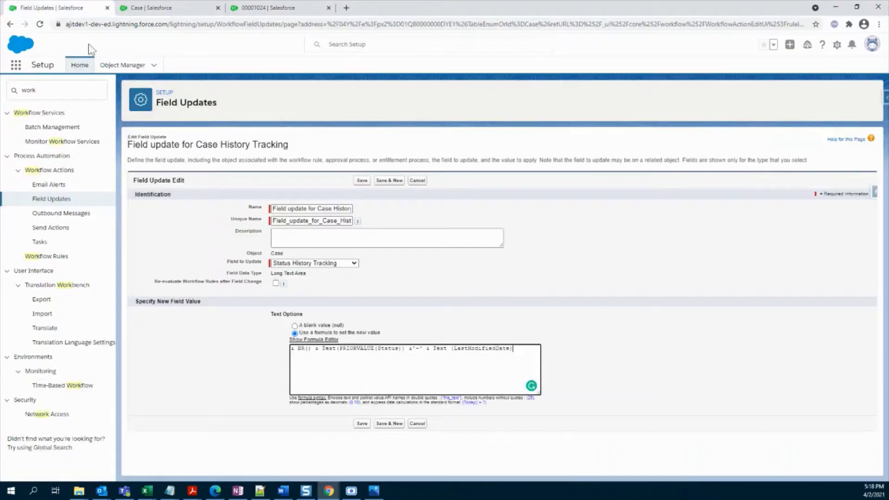
{"action": "left_click", "coordinate": [292, 348]}
{"action": "key", "text": "ctrl+v"}
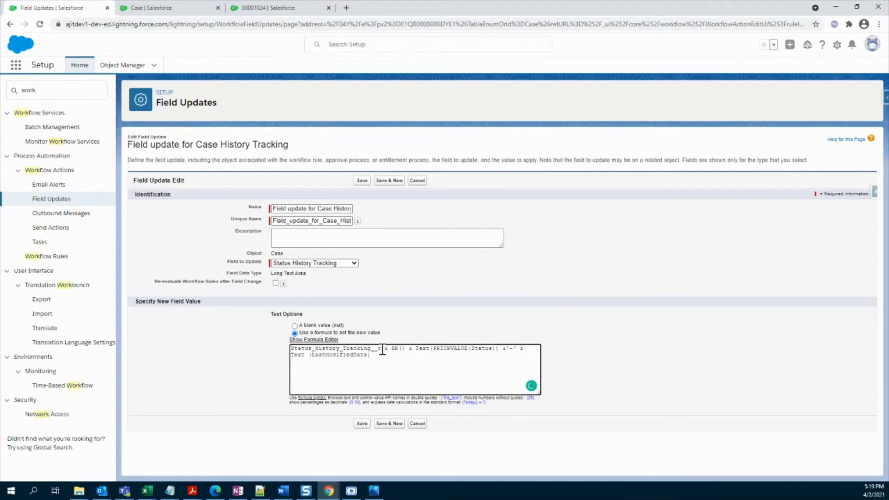
{"action": "left_click_drag", "start_coordinate": [382, 350], "coordinate": [288, 354]}
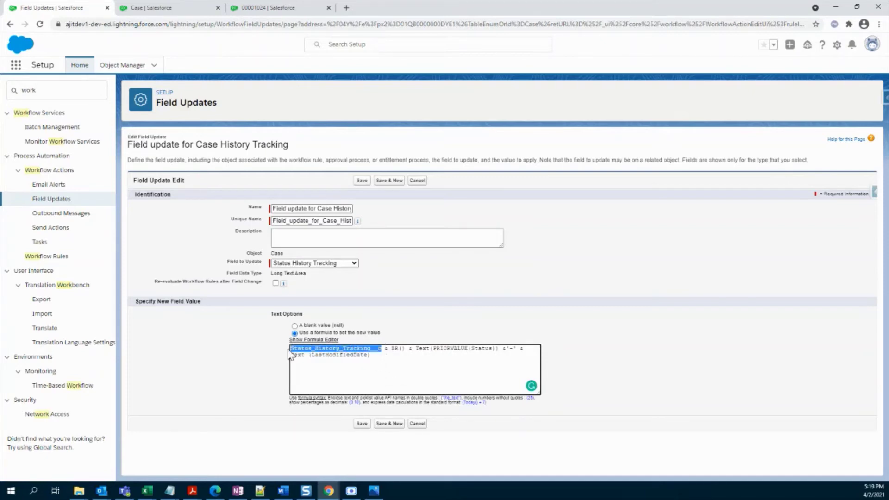
{"action": "left_click", "coordinate": [324, 352]}
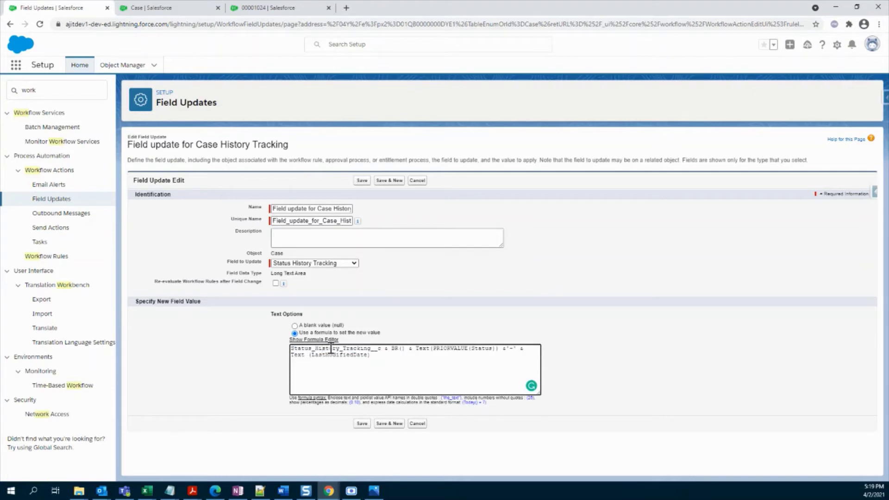
Step: Review the formula's BR(), PRIORVALUE(Status) and LastModifiedDate parts, then save the field update
{"action": "key", "text": "ctrl+a"}
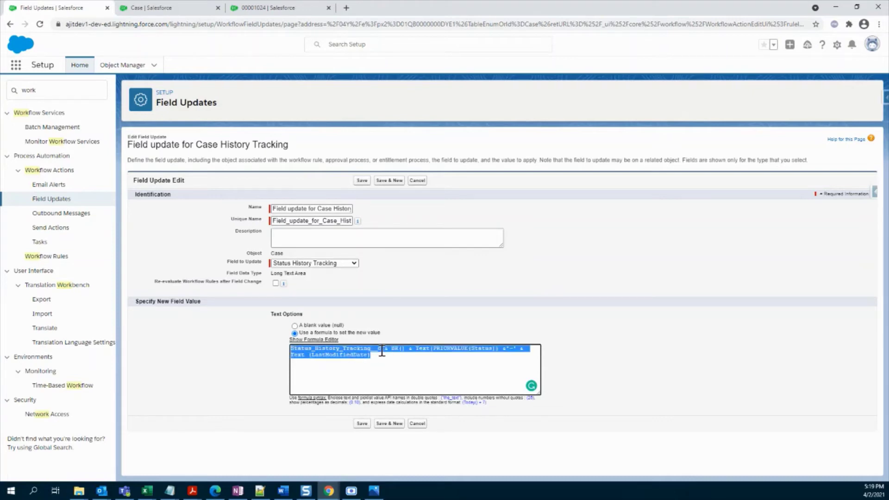
{"action": "left_click_drag", "start_coordinate": [382, 351], "coordinate": [291, 352]}
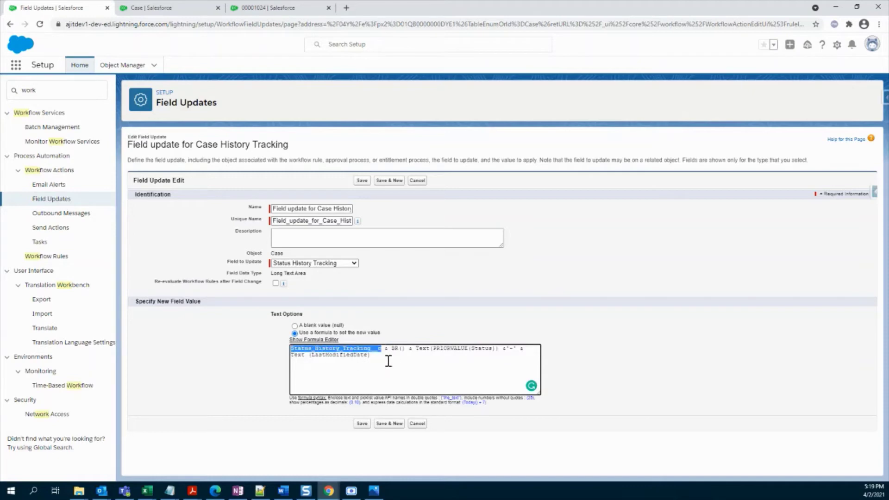
{"action": "left_click_drag", "start_coordinate": [405, 351], "coordinate": [388, 350]}
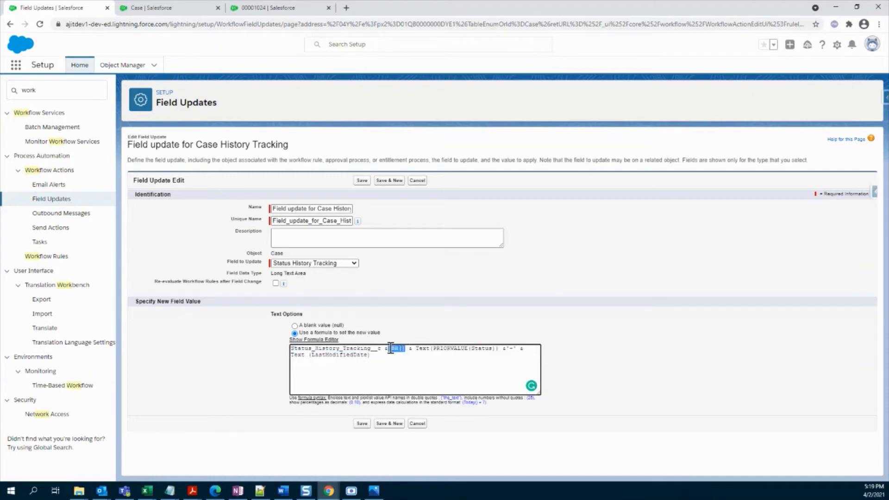
{"action": "left_click", "coordinate": [413, 362]}
{"action": "left_click_drag", "start_coordinate": [432, 350], "coordinate": [496, 349]}
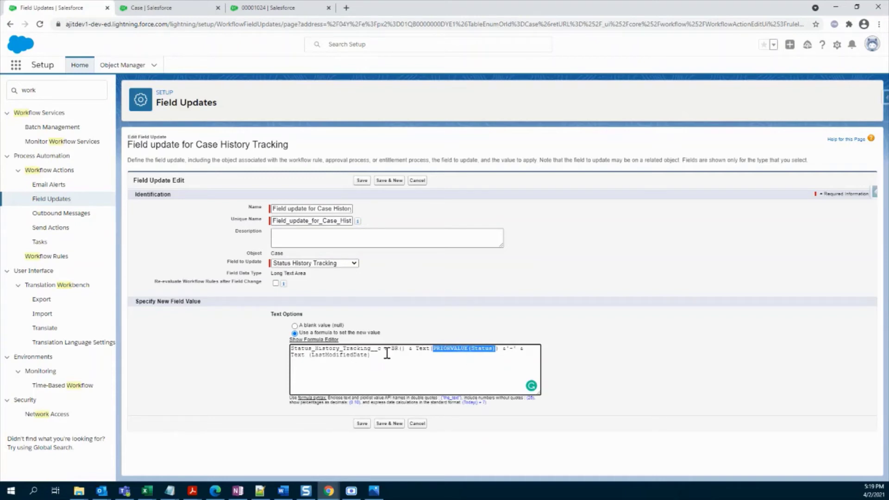
{"action": "left_click_drag", "start_coordinate": [377, 350], "coordinate": [326, 357]}
{"action": "double_click", "coordinate": [333, 355]}
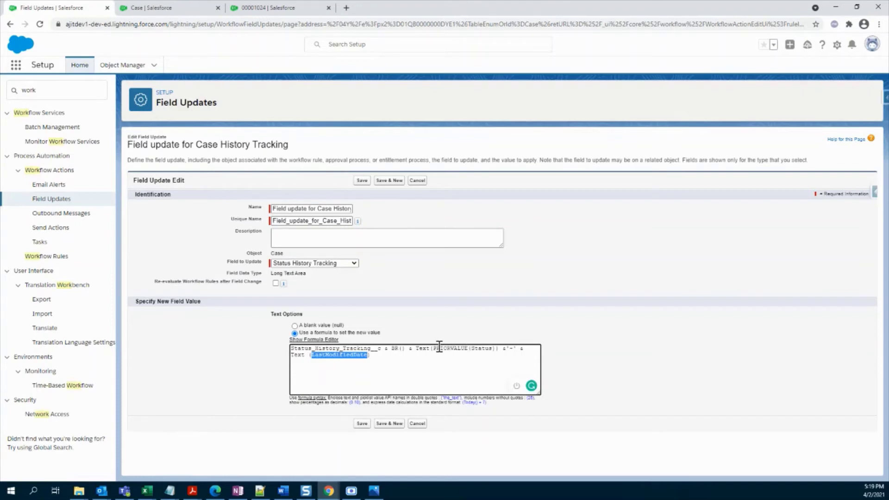
{"action": "left_click", "coordinate": [436, 326]}
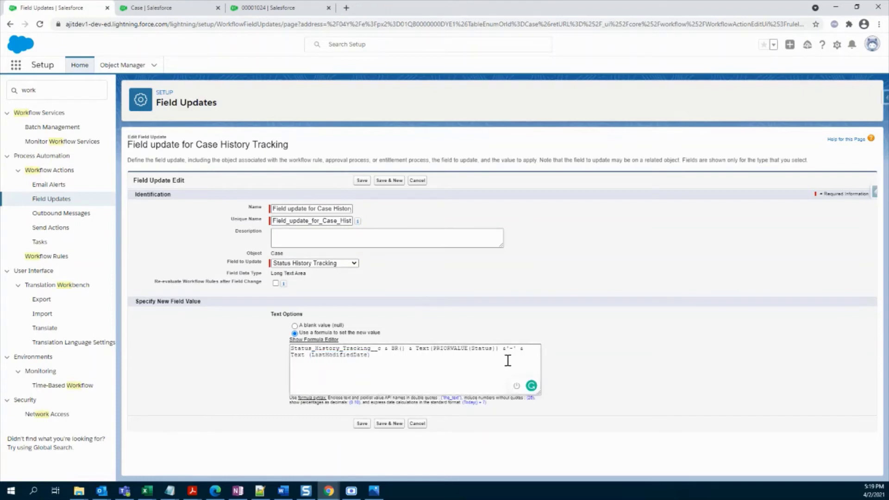
{"action": "left_click", "coordinate": [362, 424]}
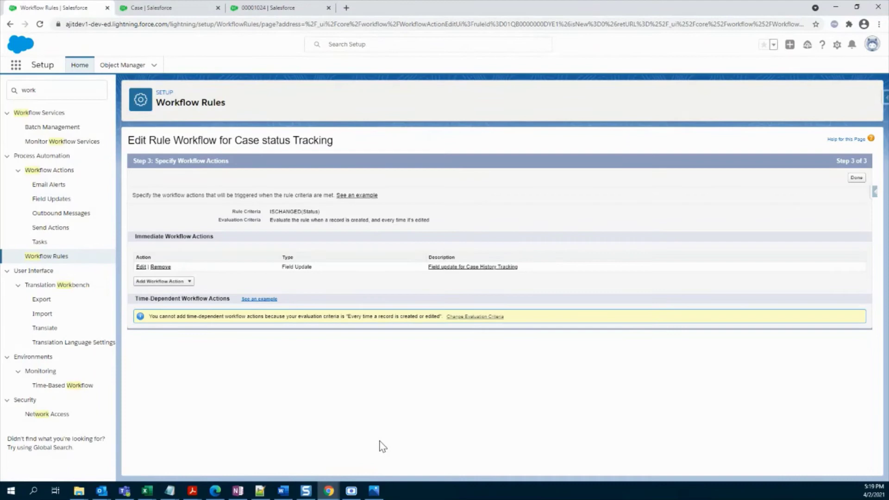
Step: Activate the Workflow for Case status Tracking rule and return to the Case fields list
{"action": "left_click", "coordinate": [458, 267]}
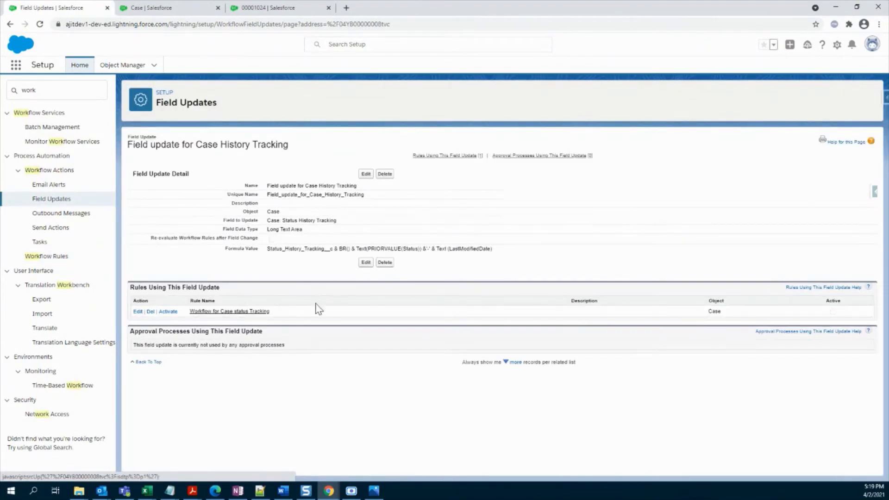
{"action": "left_click", "coordinate": [264, 312]}
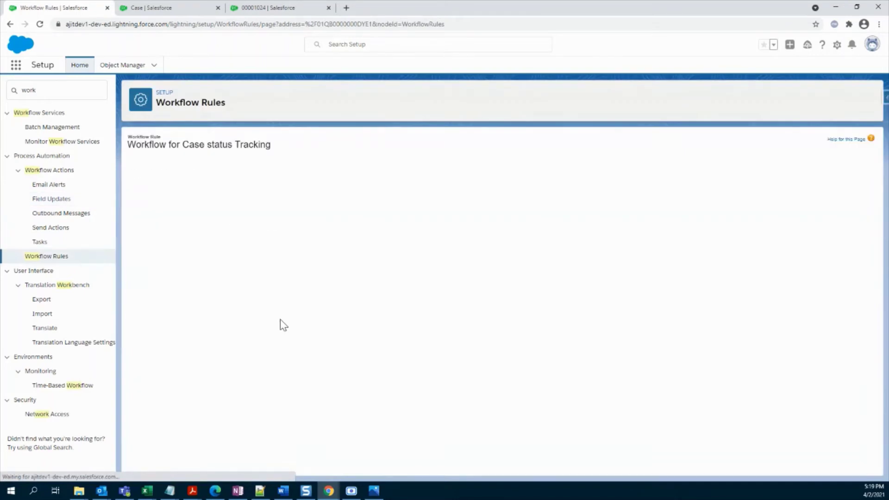
{"action": "left_click", "coordinate": [429, 174]}
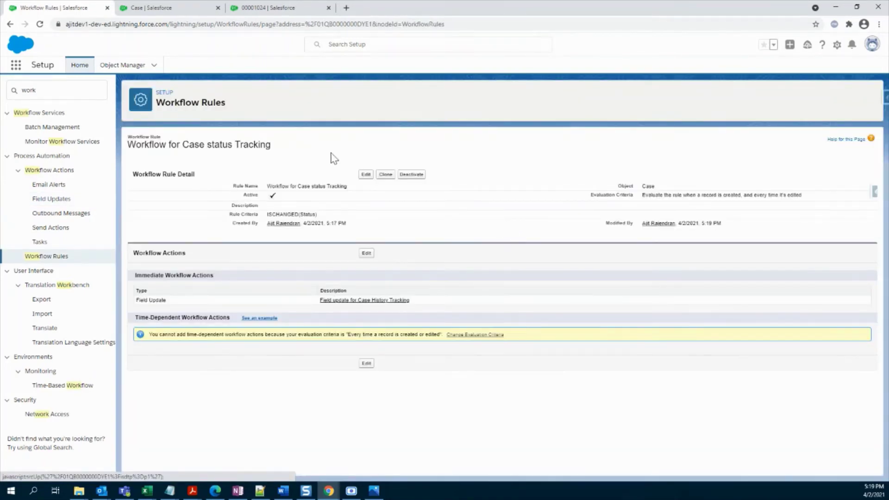
{"action": "left_click", "coordinate": [172, 8]}
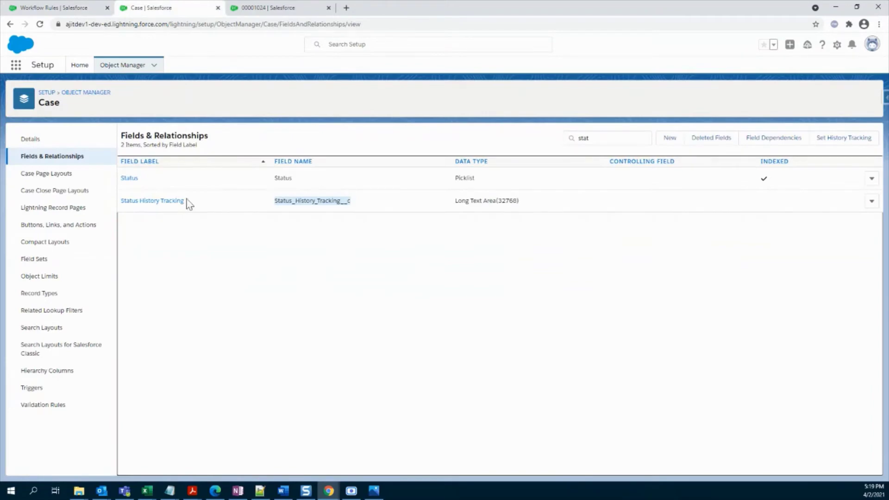
Step: Reload case 00001024 and confirm Status is New with Status History Tracking empty
{"action": "left_click", "coordinate": [263, 6]}
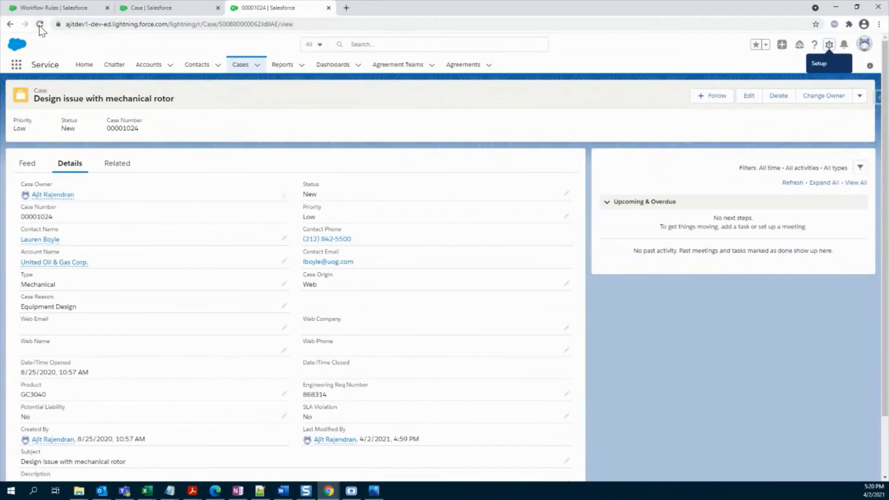
{"action": "left_click", "coordinate": [40, 24]}
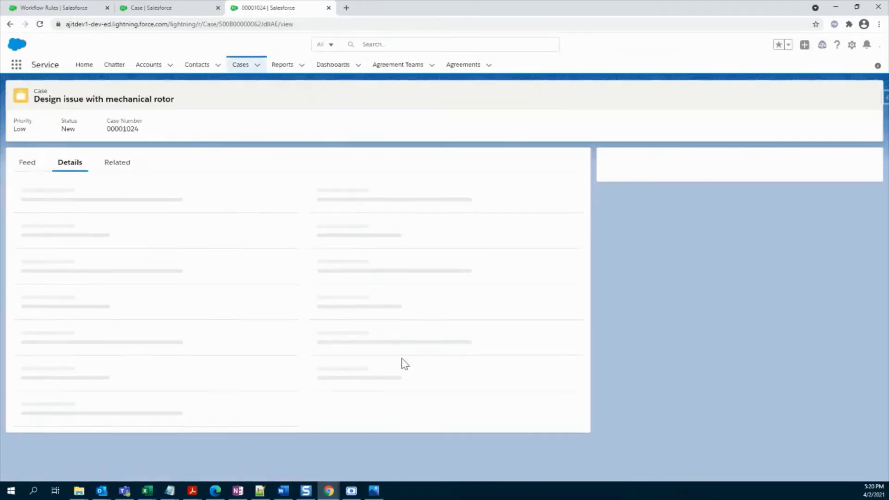
{"action": "scroll", "coordinate": [405, 365], "scroll_direction": "down", "scroll_amount": 2}
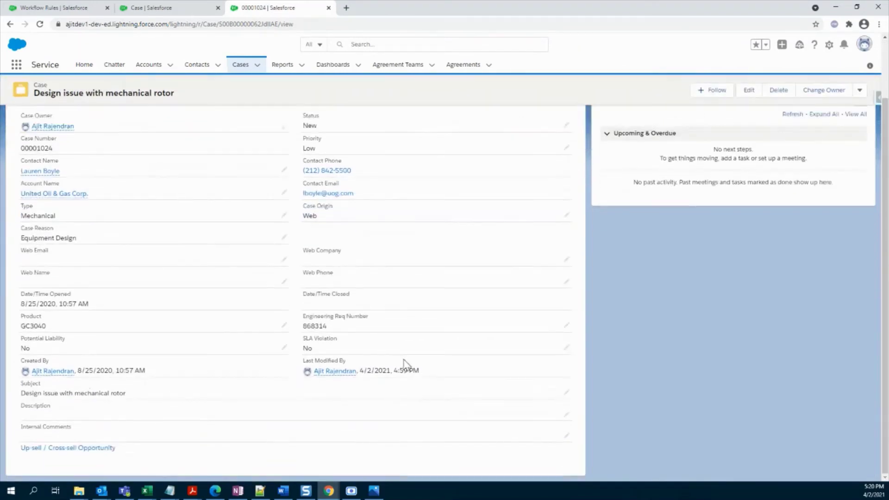
{"action": "left_click", "coordinate": [39, 25]}
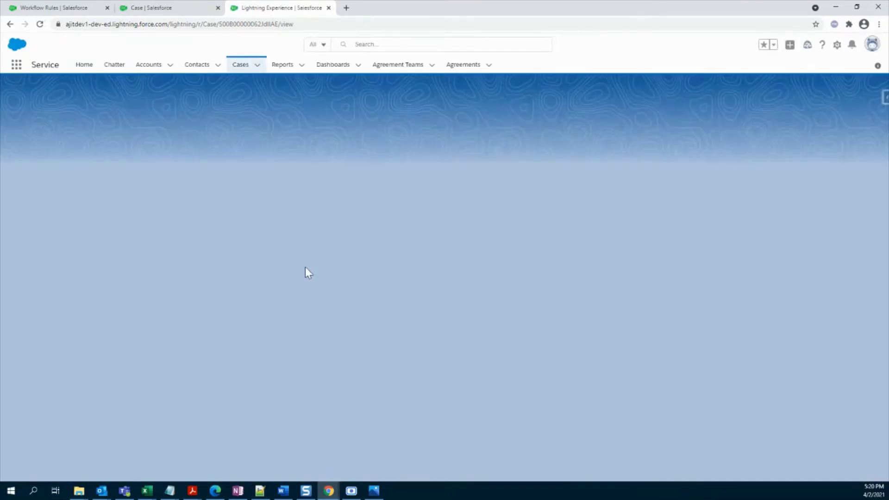
{"action": "scroll", "coordinate": [305, 269], "scroll_direction": "down", "scroll_amount": 2}
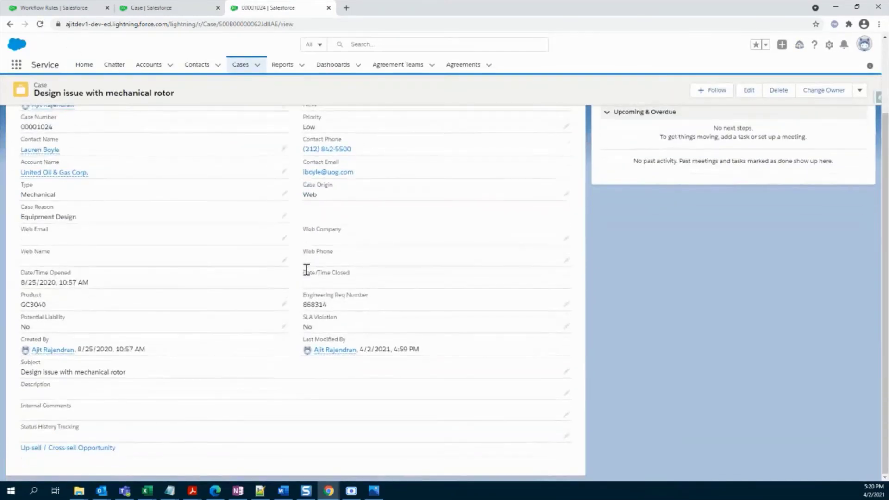
{"action": "left_click_drag", "start_coordinate": [21, 427], "coordinate": [95, 428]}
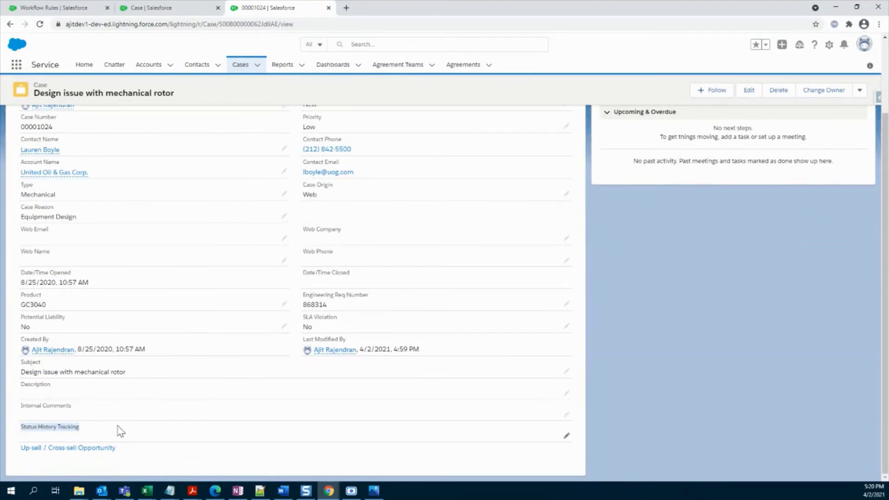
{"action": "scroll", "coordinate": [116, 414], "scroll_direction": "up", "scroll_amount": 2}
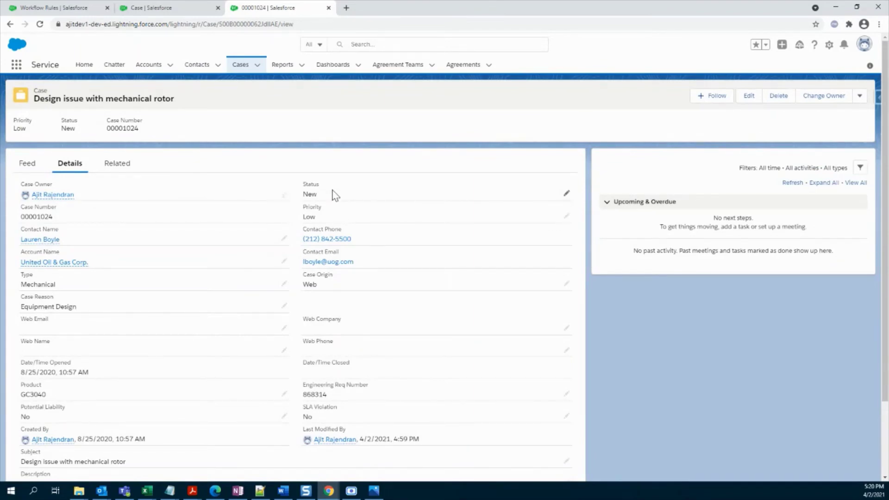
Step: Change case 00001024's Status from New to Working and save
{"action": "double_click", "coordinate": [331, 202]}
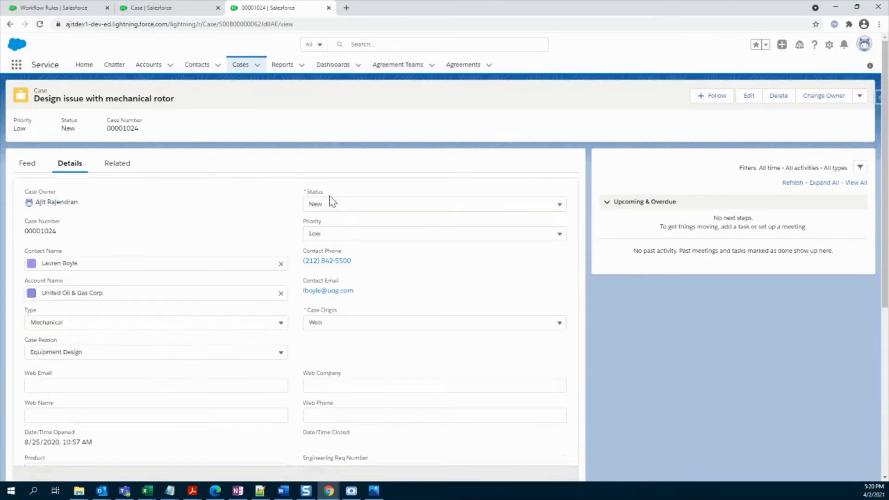
{"action": "left_click", "coordinate": [345, 208]}
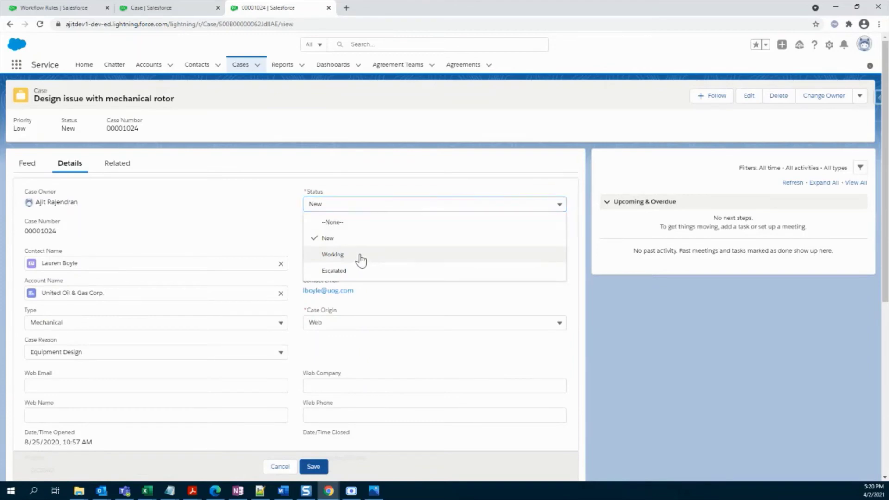
{"action": "left_click", "coordinate": [361, 258]}
{"action": "left_click", "coordinate": [313, 466]}
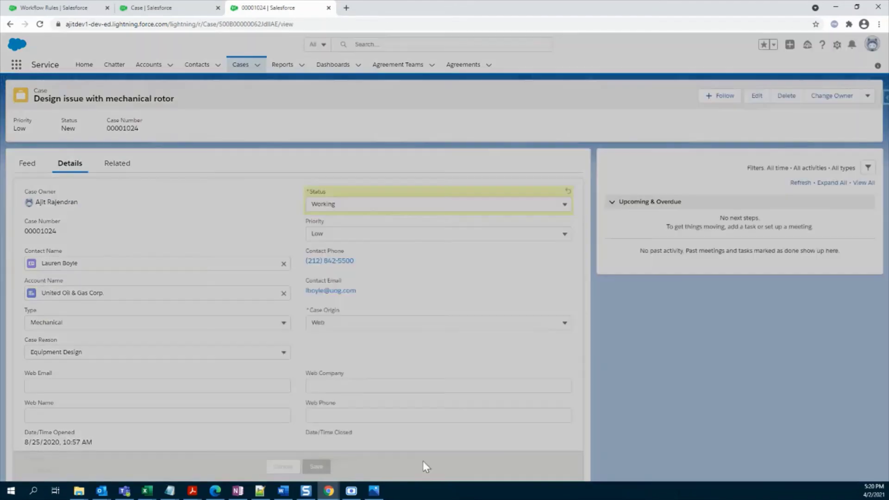
{"action": "scroll", "coordinate": [389, 352], "scroll_direction": "down", "scroll_amount": 2}
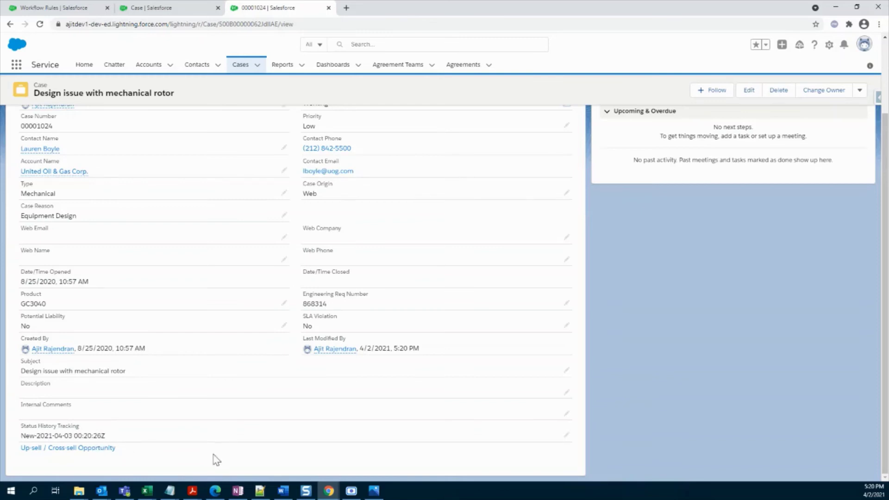
{"action": "scroll", "coordinate": [204, 412], "scroll_direction": "up", "scroll_amount": 2}
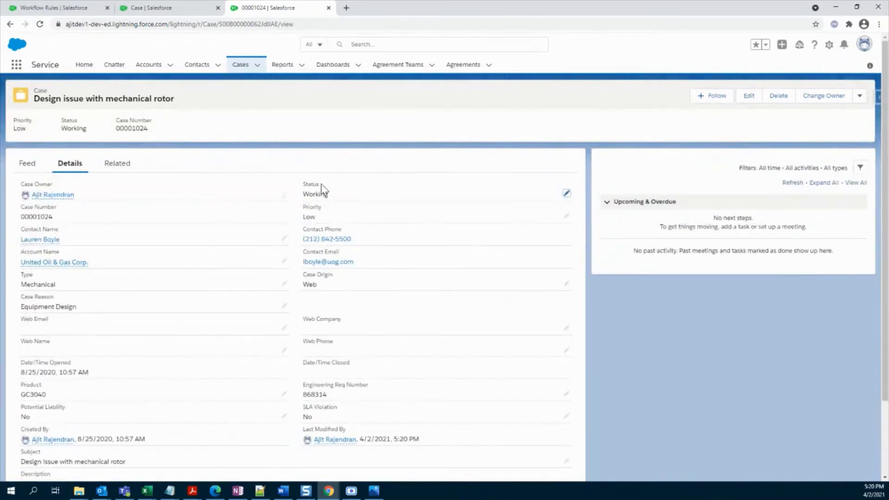
Step: Change the Status to Escalated and save, then check the timestamped New and Working entries
{"action": "double_click", "coordinate": [319, 194]}
{"action": "left_click", "coordinate": [348, 205]}
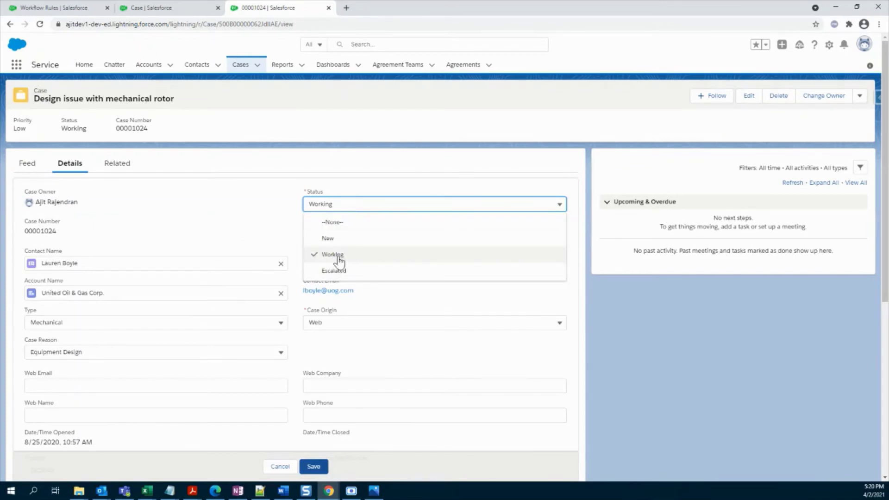
{"action": "left_click", "coordinate": [343, 272]}
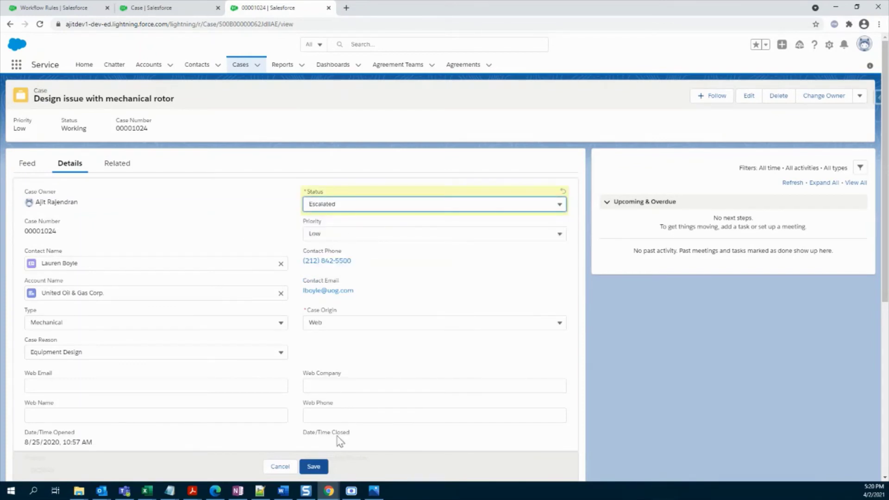
{"action": "left_click", "coordinate": [313, 467]}
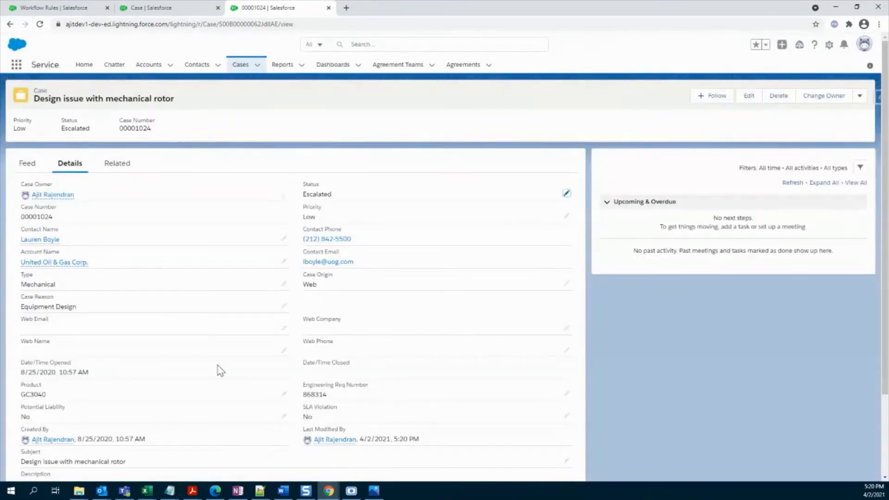
{"action": "scroll", "coordinate": [224, 384], "scroll_direction": "down", "scroll_amount": 2}
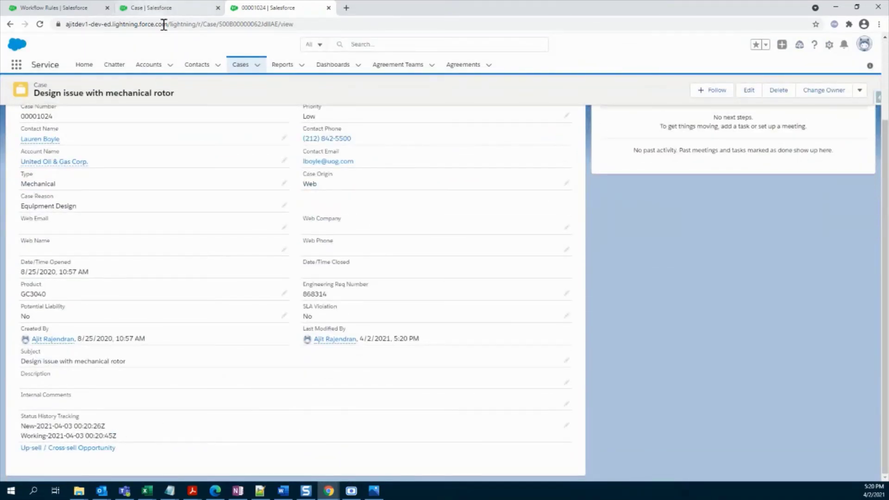
Step: Review the field update formula's Status_History_Tracking__c and BR() parts, then return to the case
{"action": "left_click", "coordinate": [65, 6]}
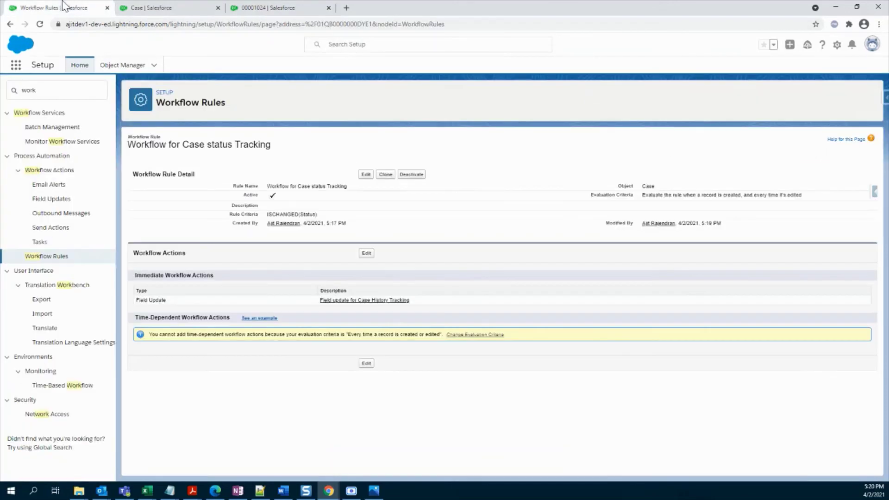
{"action": "left_click", "coordinate": [345, 300]}
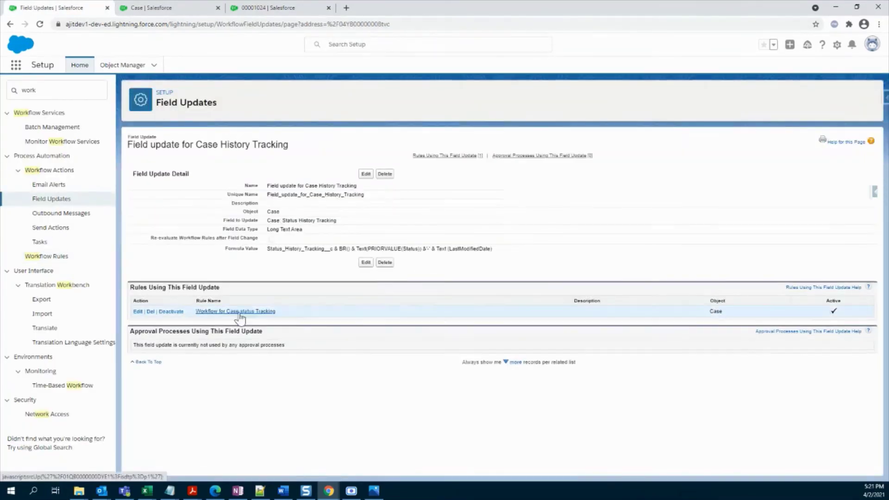
{"action": "left_click_drag", "start_coordinate": [286, 248], "coordinate": [333, 250]}
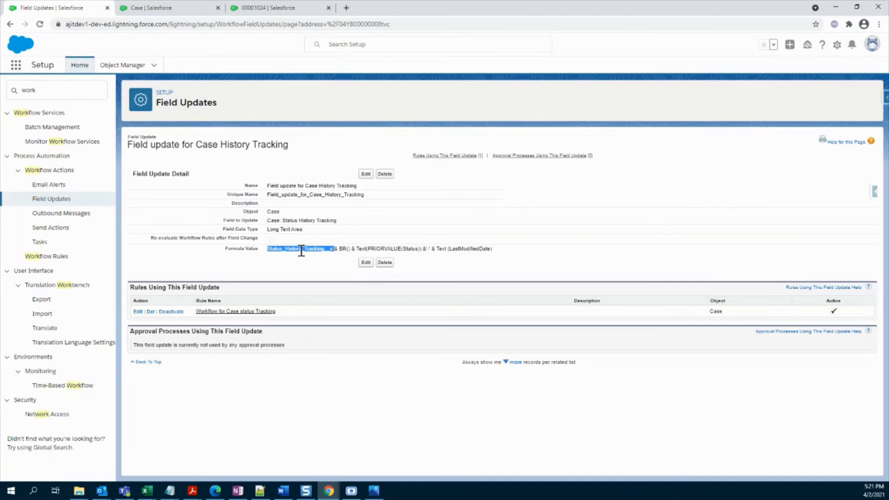
{"action": "left_click_drag", "start_coordinate": [342, 249], "coordinate": [351, 249]}
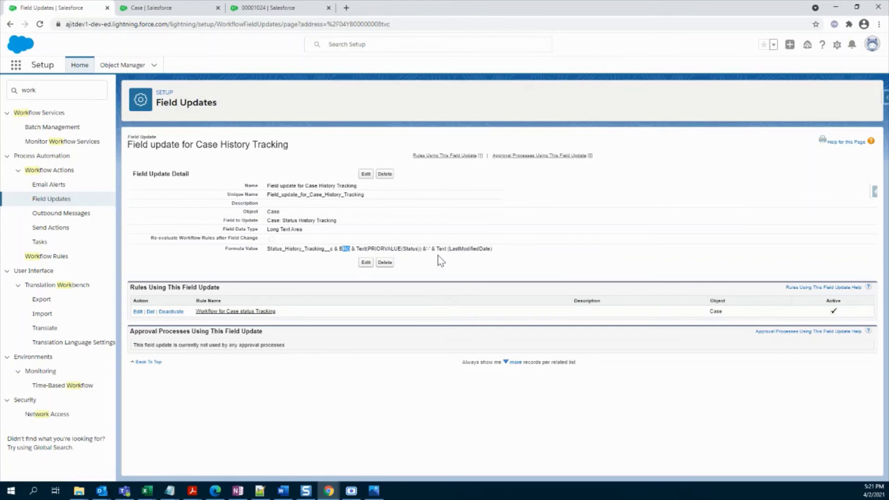
{"action": "left_click", "coordinate": [284, 10]}
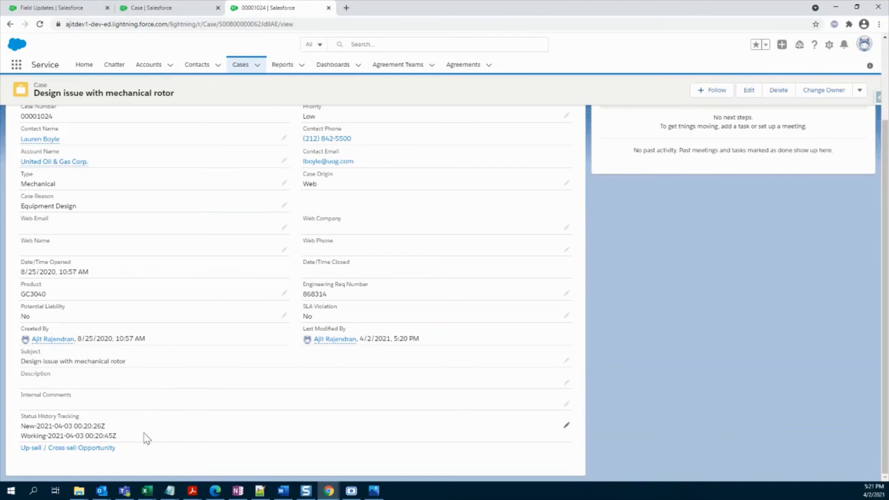
Step: Set case 00001024's Status back to Working and save, adding a timestamped Escalated entry
{"action": "scroll", "coordinate": [329, 341], "scroll_direction": "up", "scroll_amount": 3}
{"action": "double_click", "coordinate": [333, 200]}
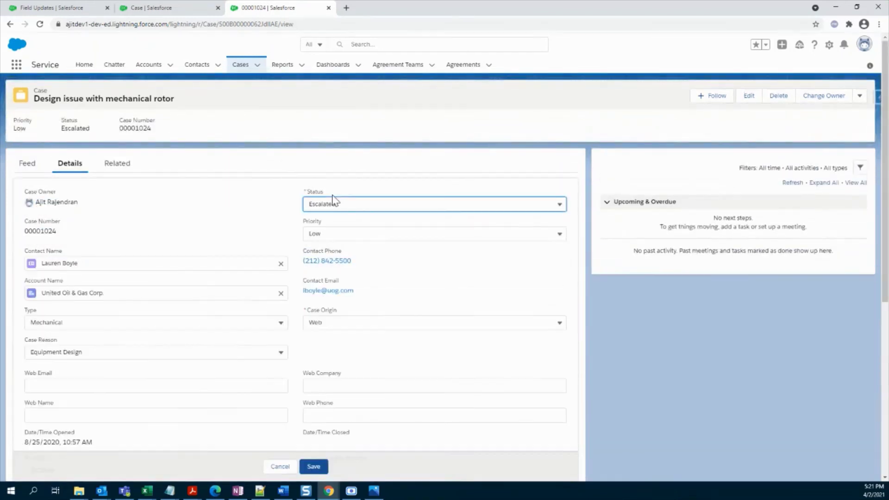
{"action": "left_click", "coordinate": [334, 204]}
{"action": "left_click", "coordinate": [343, 253]}
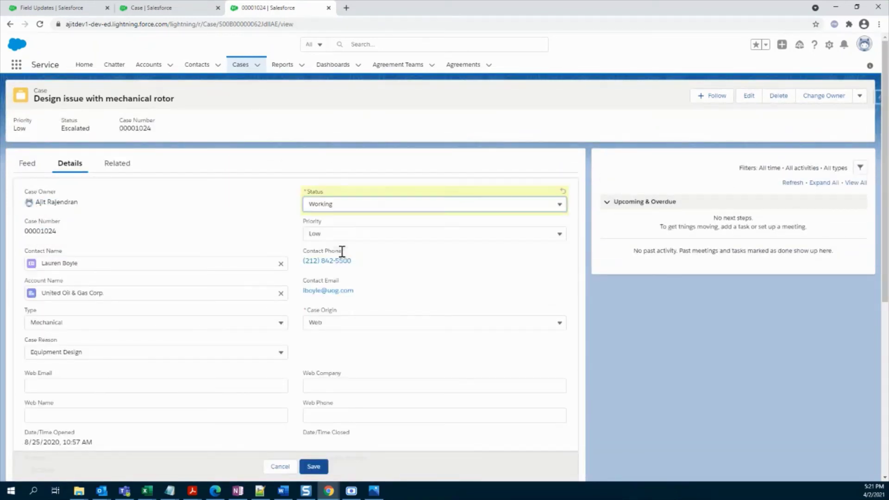
{"action": "left_click", "coordinate": [313, 466]}
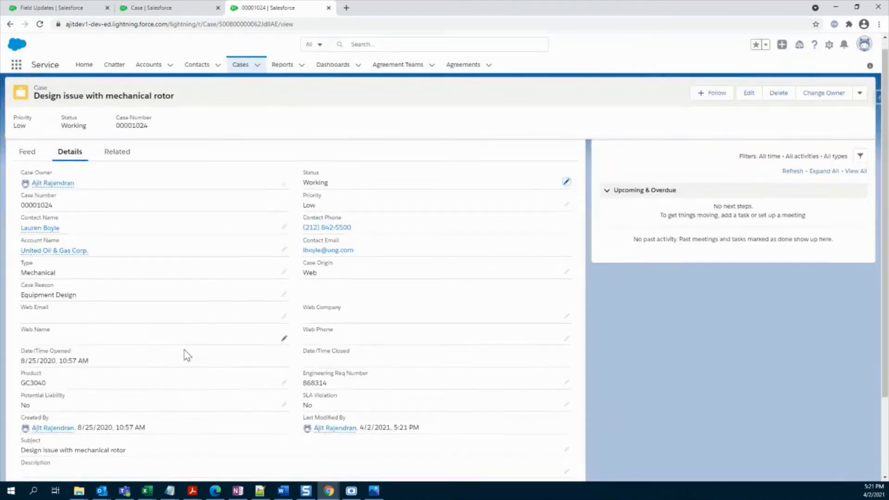
{"action": "scroll", "coordinate": [187, 356], "scroll_direction": "down", "scroll_amount": 2}
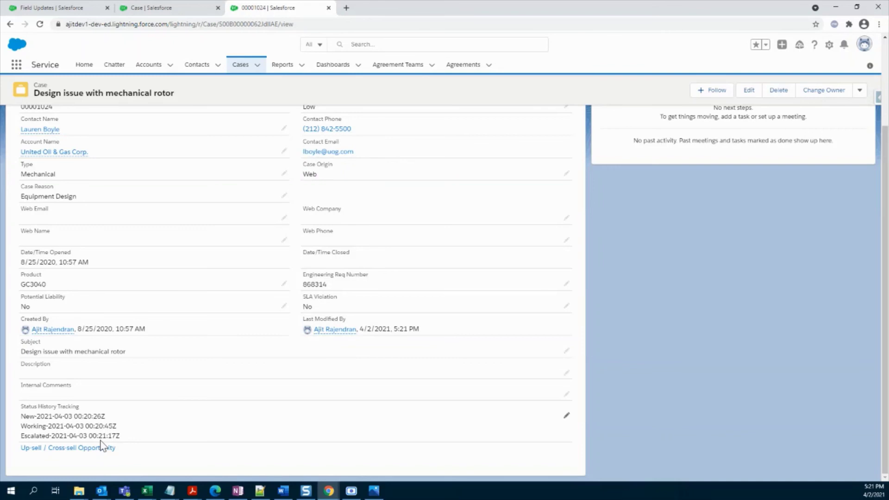
{"action": "scroll", "coordinate": [102, 447], "scroll_direction": "up", "scroll_amount": 3}
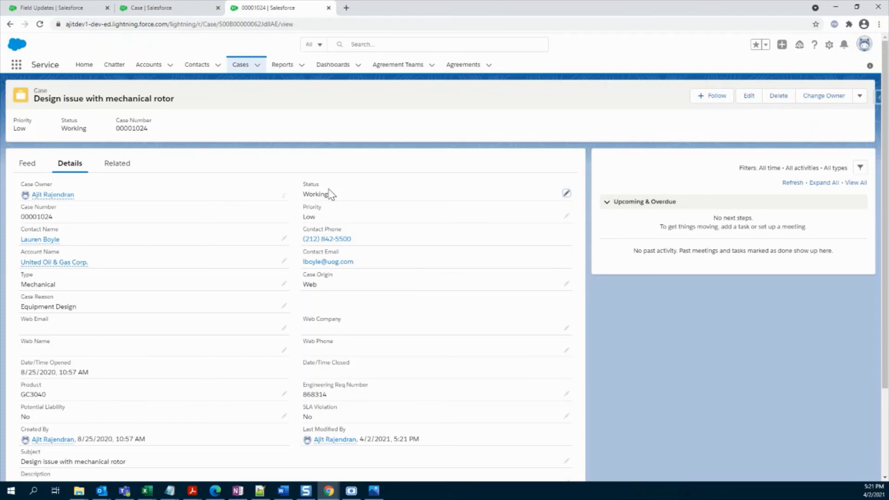
{"action": "scroll", "coordinate": [293, 334], "scroll_direction": "down", "scroll_amount": 3}
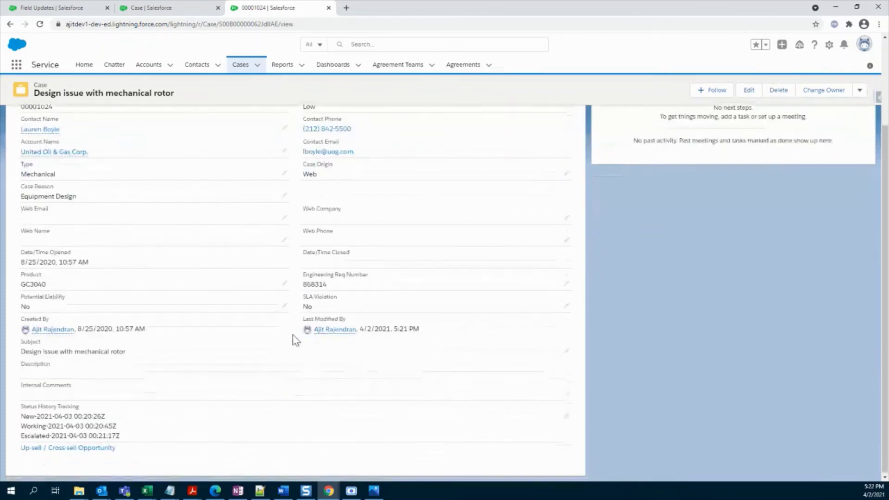